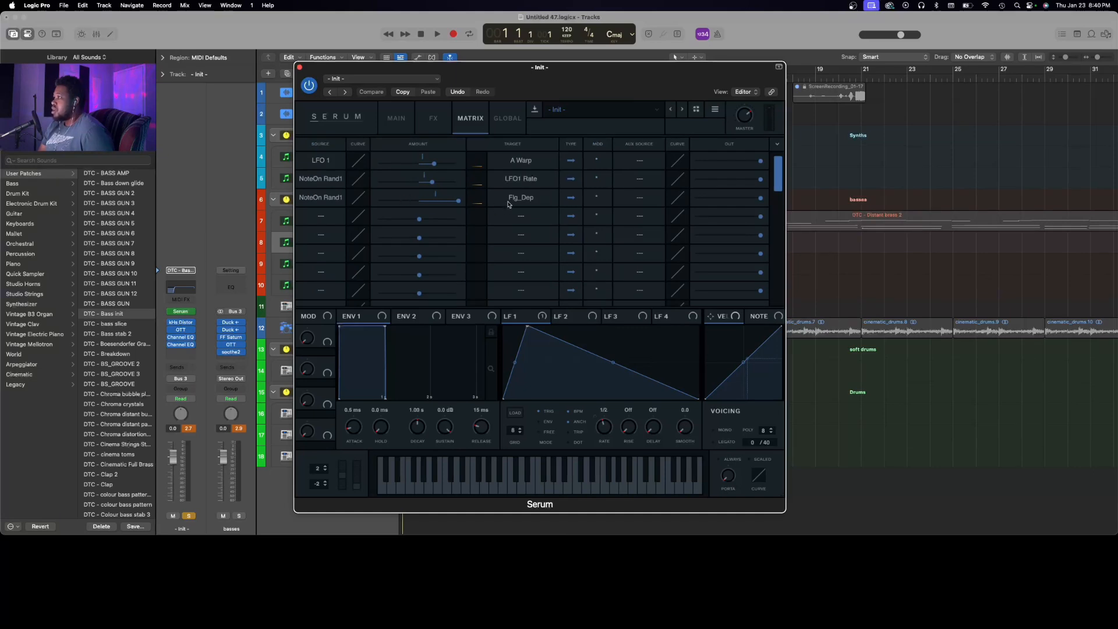
Review the finished bass patch's effects, modulation matrix and oscillator settings
{"action": "left_click", "coordinate": [431, 119]}
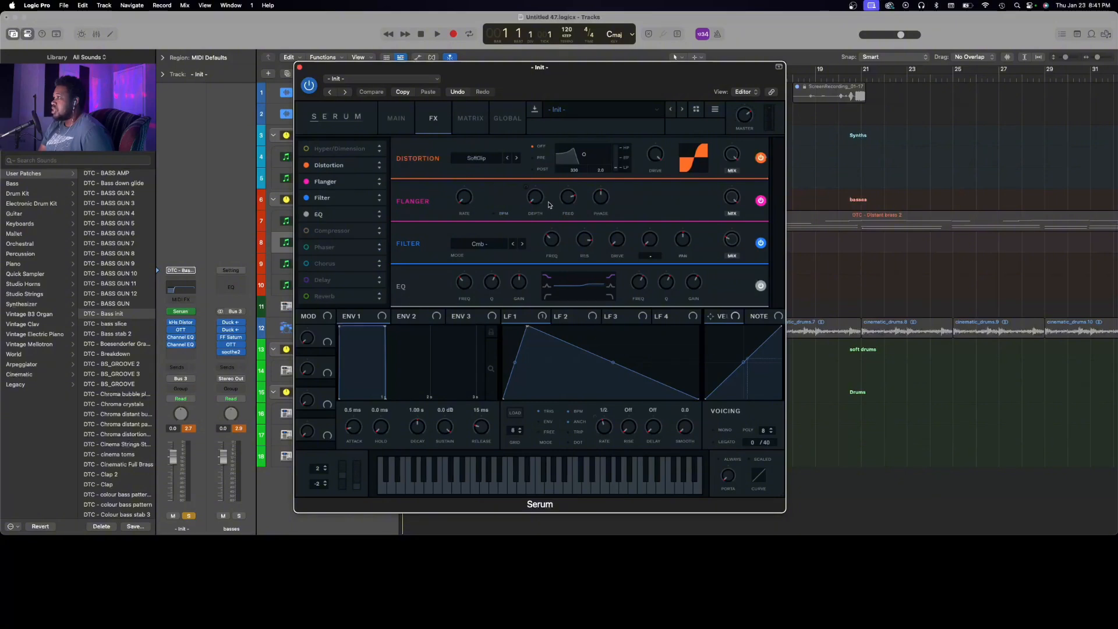
{"action": "left_click", "coordinate": [463, 112]}
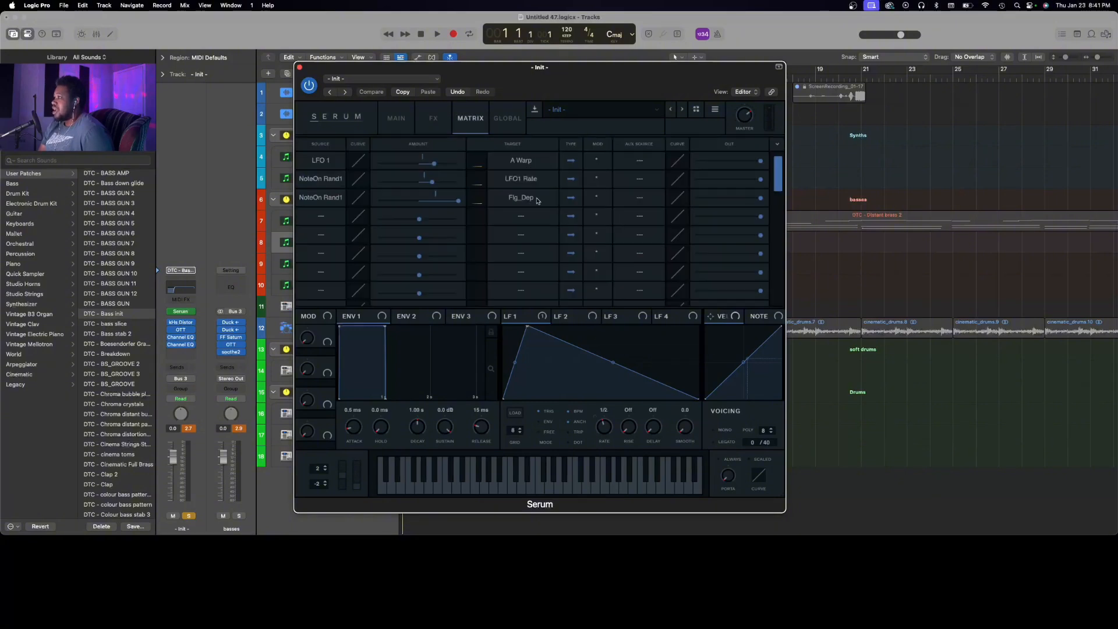
{"action": "left_click", "coordinate": [405, 112]}
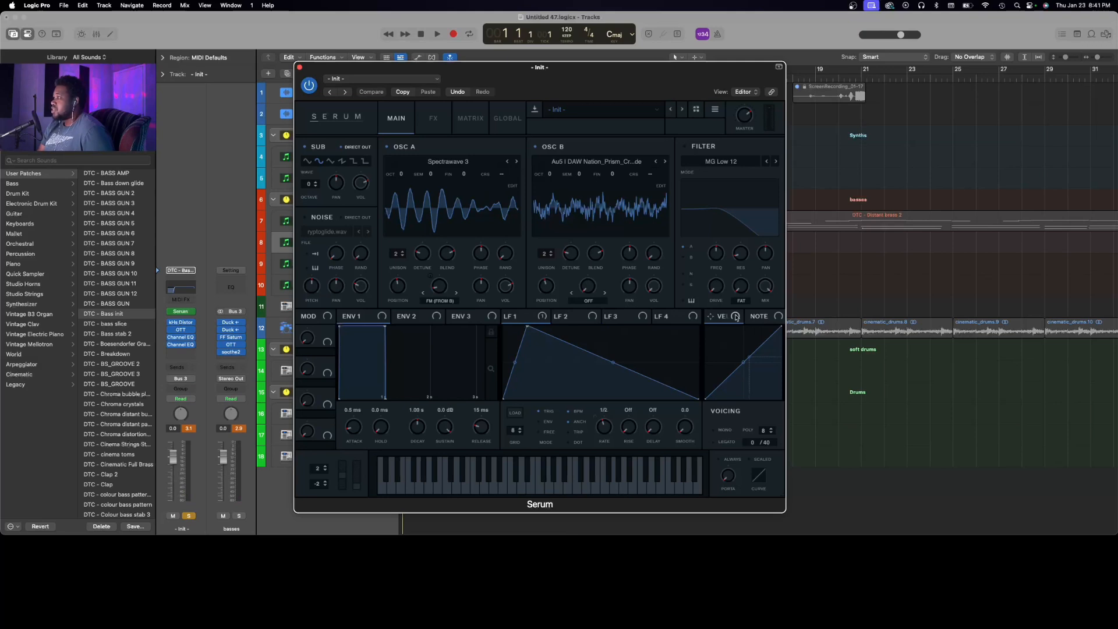
{"action": "left_click_drag", "start_coordinate": [735, 316], "coordinate": [439, 239]}
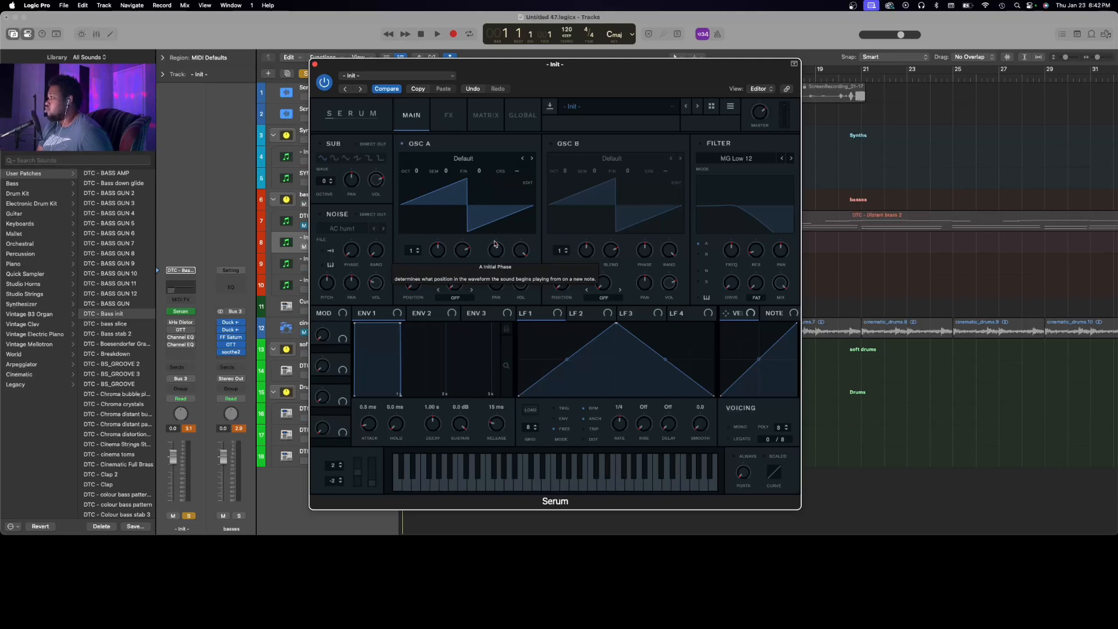
Load the Spectrawave wavetable from Spectracomb tables into oscillator A and set its unison to 2 voices
{"action": "left_click", "coordinate": [473, 159]}
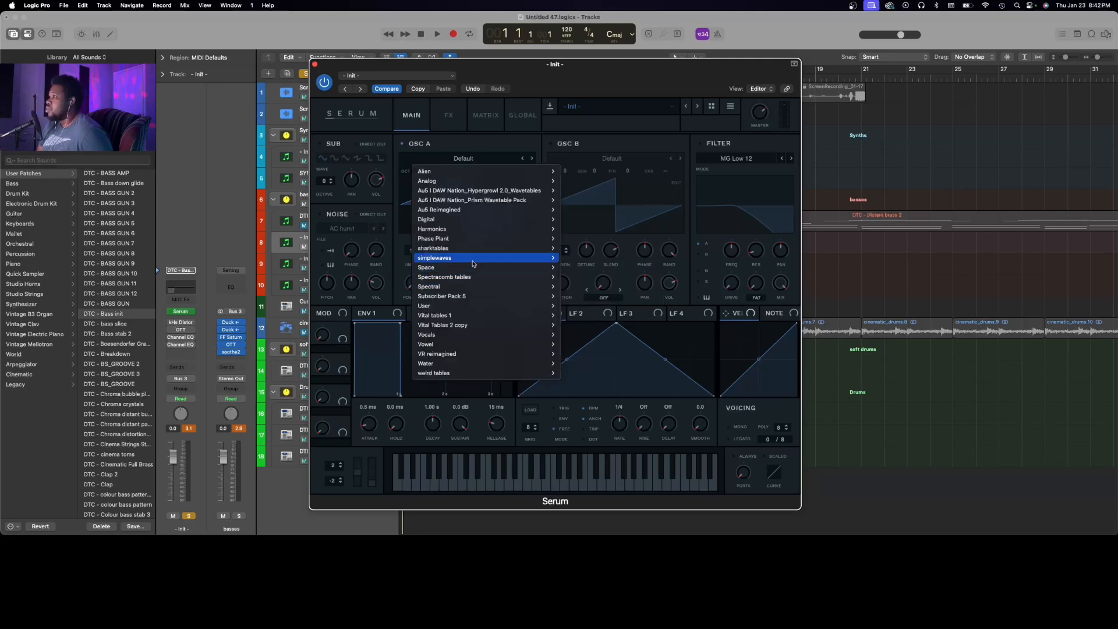
{"action": "mouse_move", "coordinate": [476, 279]}
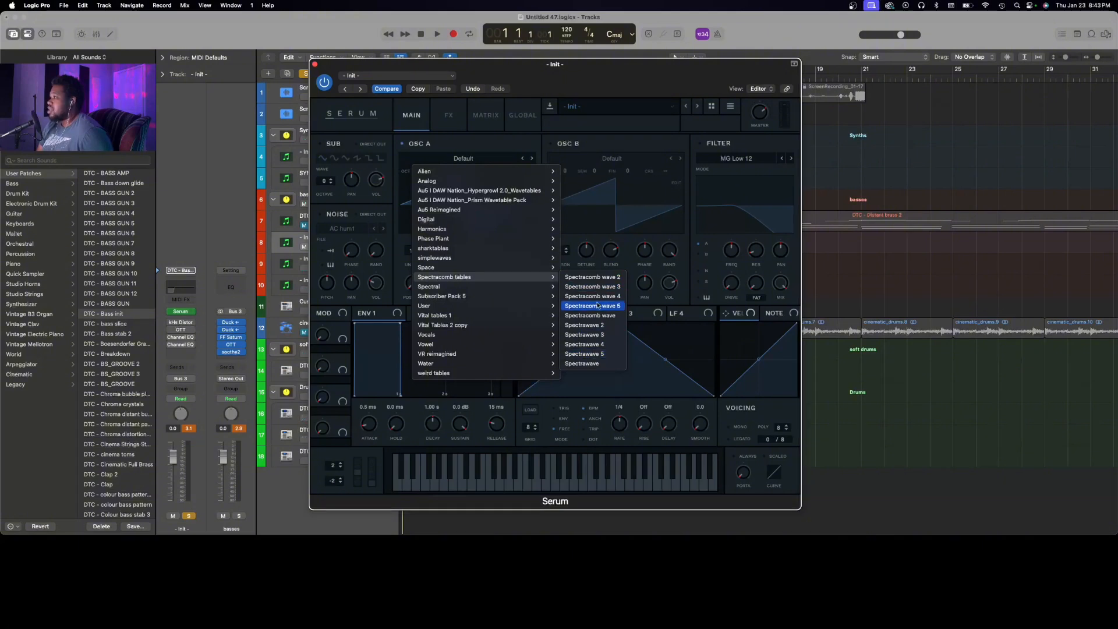
{"action": "left_click", "coordinate": [582, 363]}
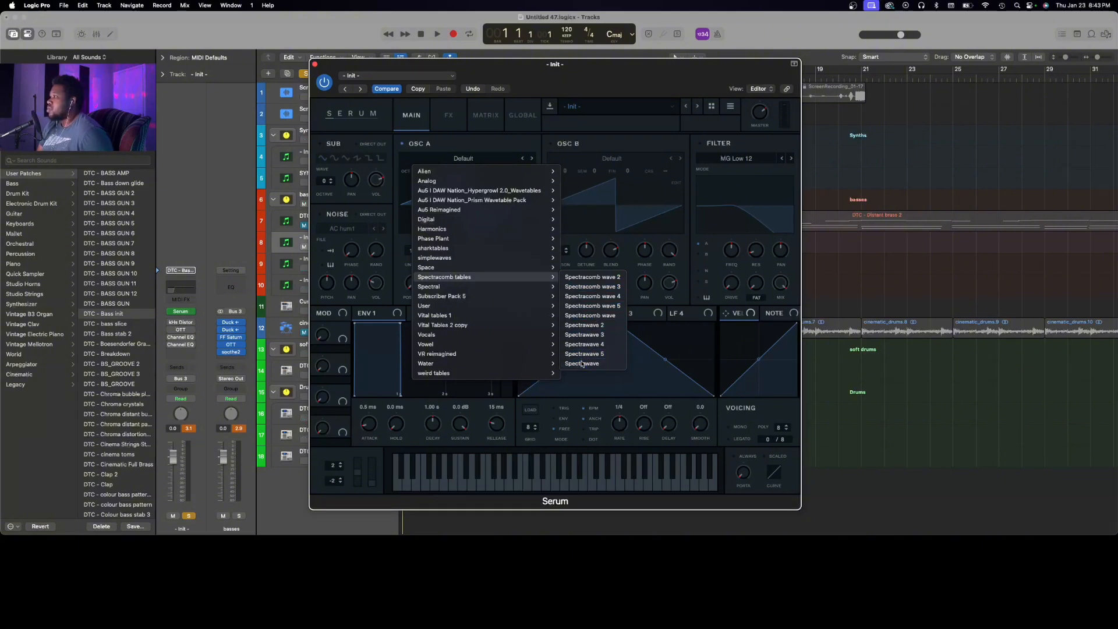
{"action": "mouse_move", "coordinate": [414, 284]}
{"action": "left_mouse_down"}
{"action": "mouse_move", "coordinate": [448, 220]}
{"action": "mouse_move", "coordinate": [403, 285]}
{"action": "mouse_move", "coordinate": [431, 265]}
{"action": "mouse_move", "coordinate": [426, 274]}
{"action": "left_mouse_up"}
{"action": "left_click", "coordinate": [418, 248]}
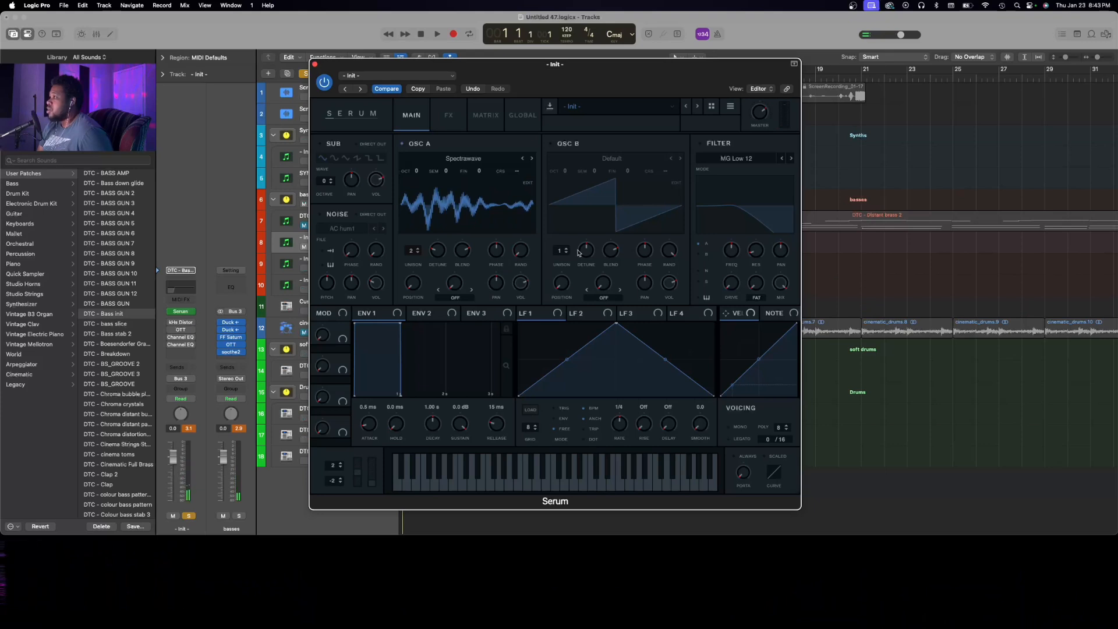
Enable oscillator B and load the Spectrawave 4 wavetable from Spectracomb tables into it
{"action": "left_click", "coordinate": [551, 144]}
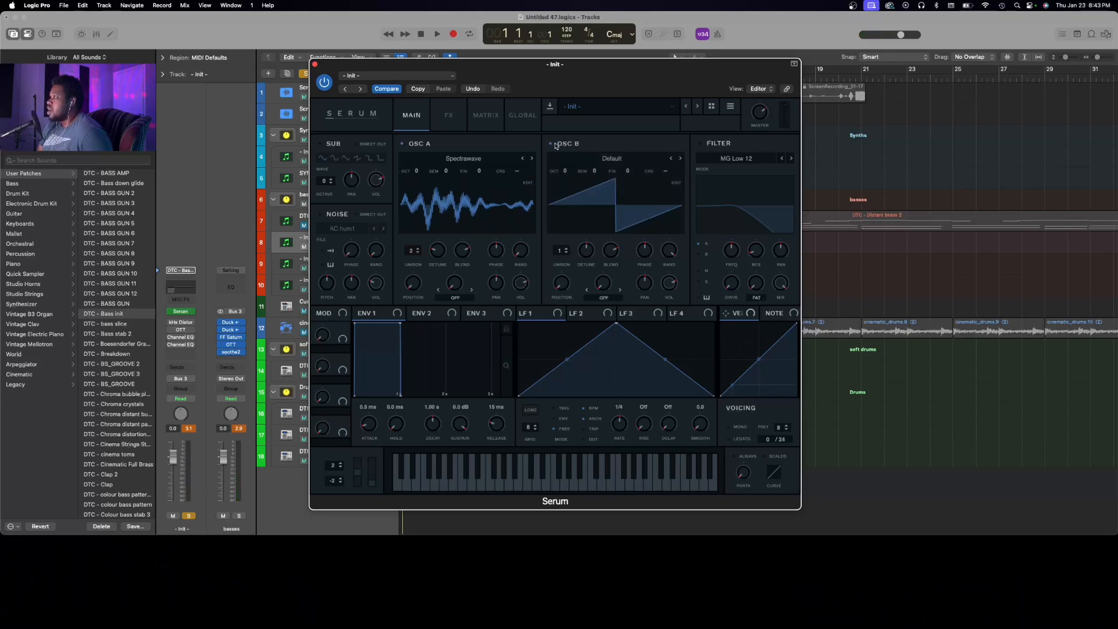
{"action": "left_click", "coordinate": [627, 160]}
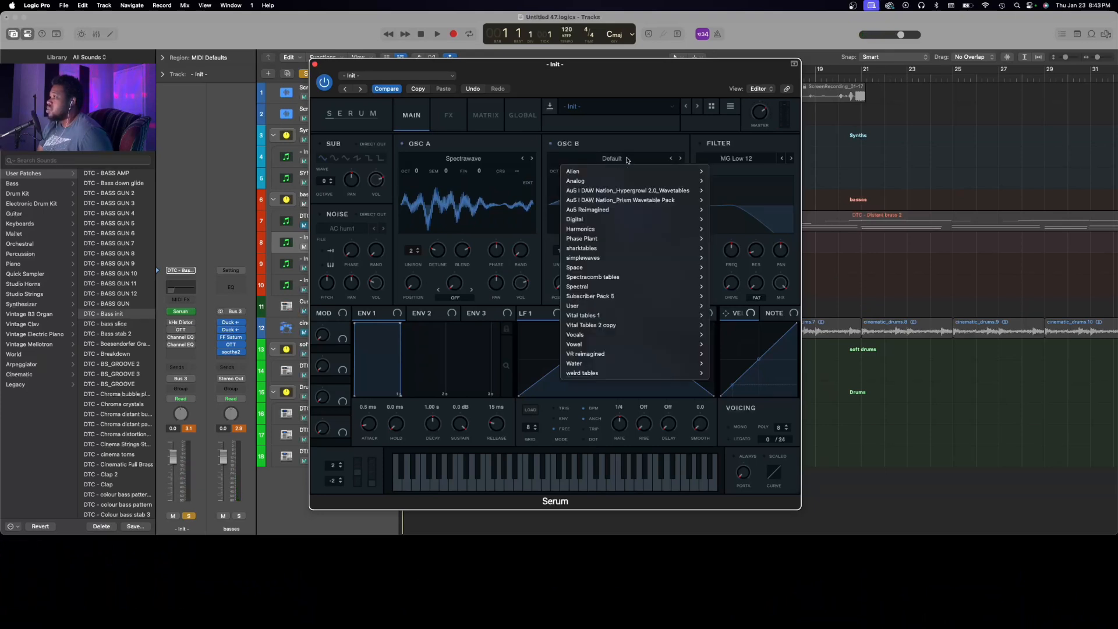
{"action": "mouse_move", "coordinate": [652, 277]}
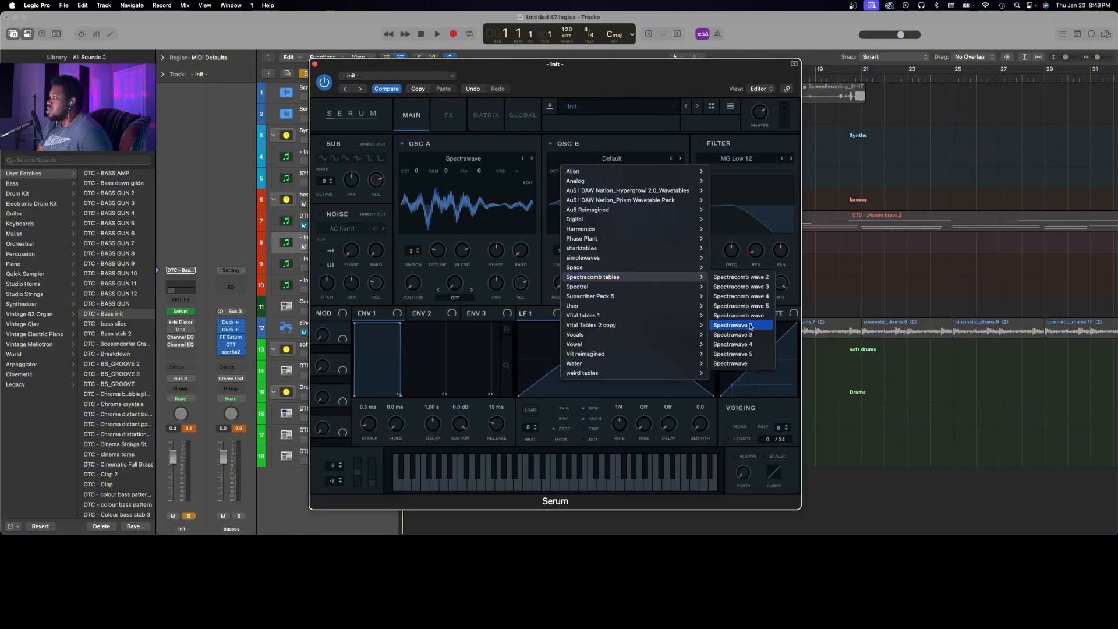
{"action": "left_click", "coordinate": [745, 344]}
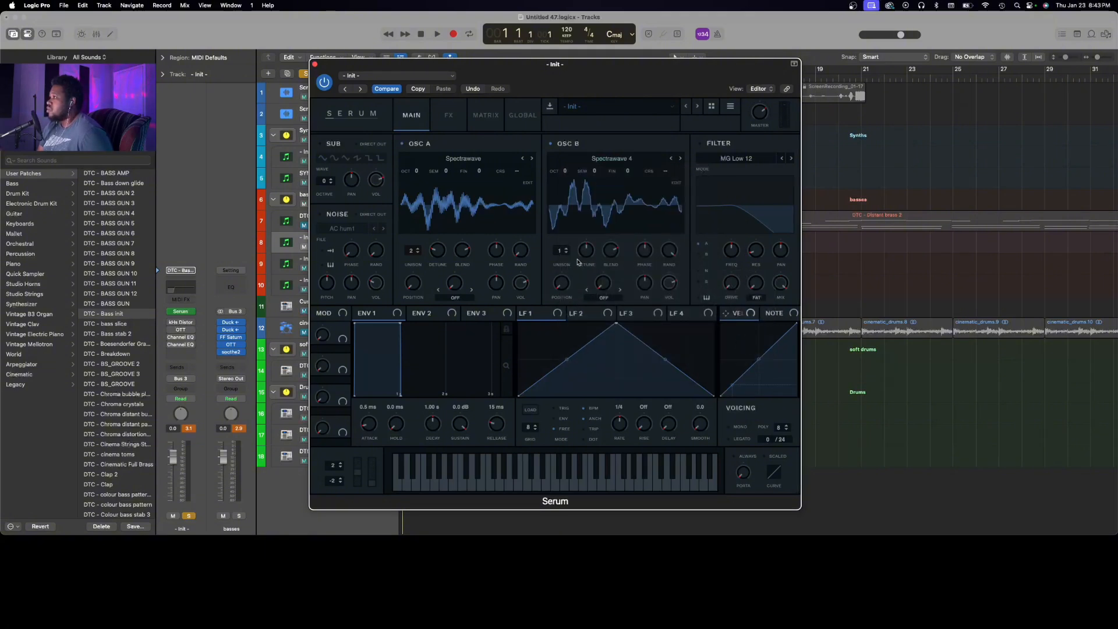
Audition oscillator B alone, switch its wavetable to Spectrawave 3, and set its unison to 2 voices with detune about 0.06
{"action": "left_click", "coordinate": [403, 143]}
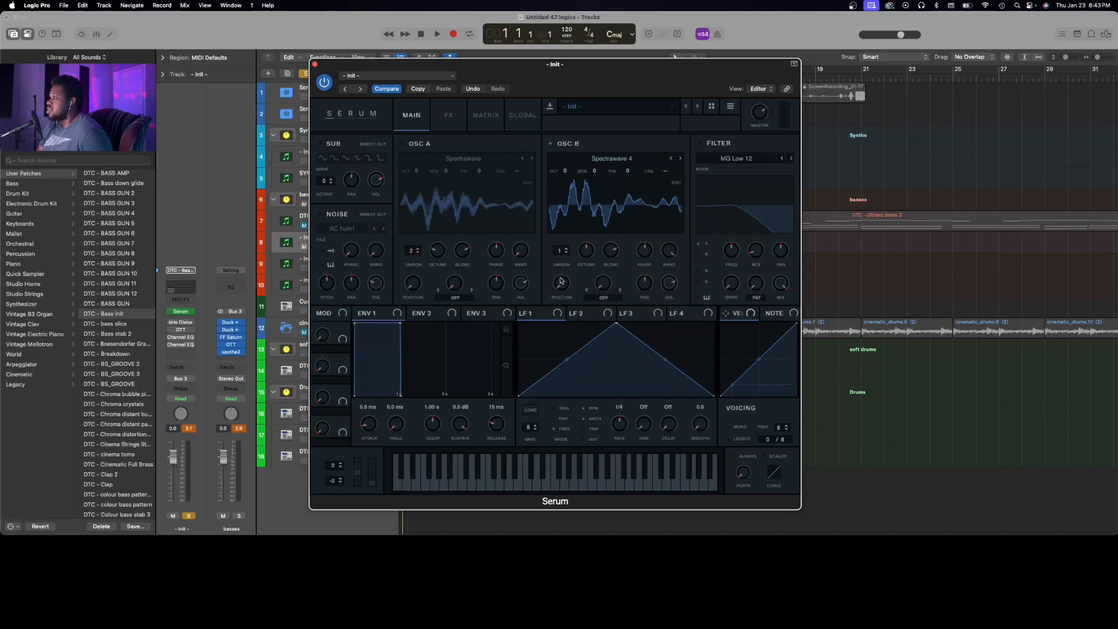
{"action": "mouse_move", "coordinate": [560, 282]}
{"action": "left_mouse_down"}
{"action": "mouse_move", "coordinate": [593, 232]}
{"action": "mouse_move", "coordinate": [557, 284]}
{"action": "left_mouse_up"}
{"action": "left_click", "coordinate": [672, 159]}
{"action": "mouse_move", "coordinate": [560, 283]}
{"action": "left_mouse_down"}
{"action": "mouse_move", "coordinate": [585, 234]}
{"action": "mouse_move", "coordinate": [552, 301]}
{"action": "left_mouse_up"}
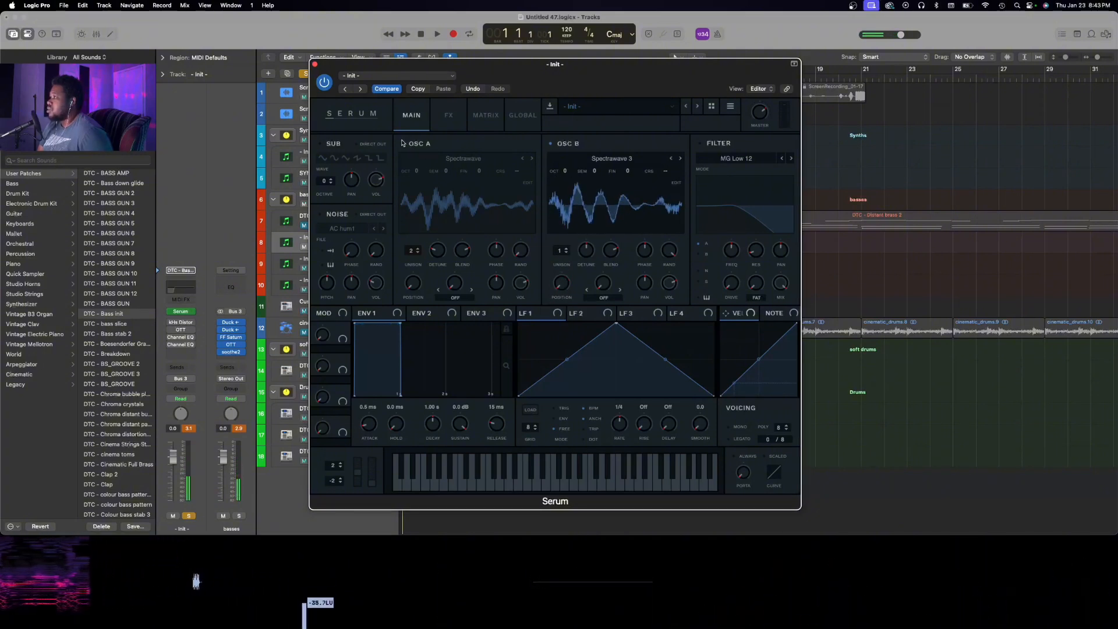
{"action": "left_click", "coordinate": [564, 248]}
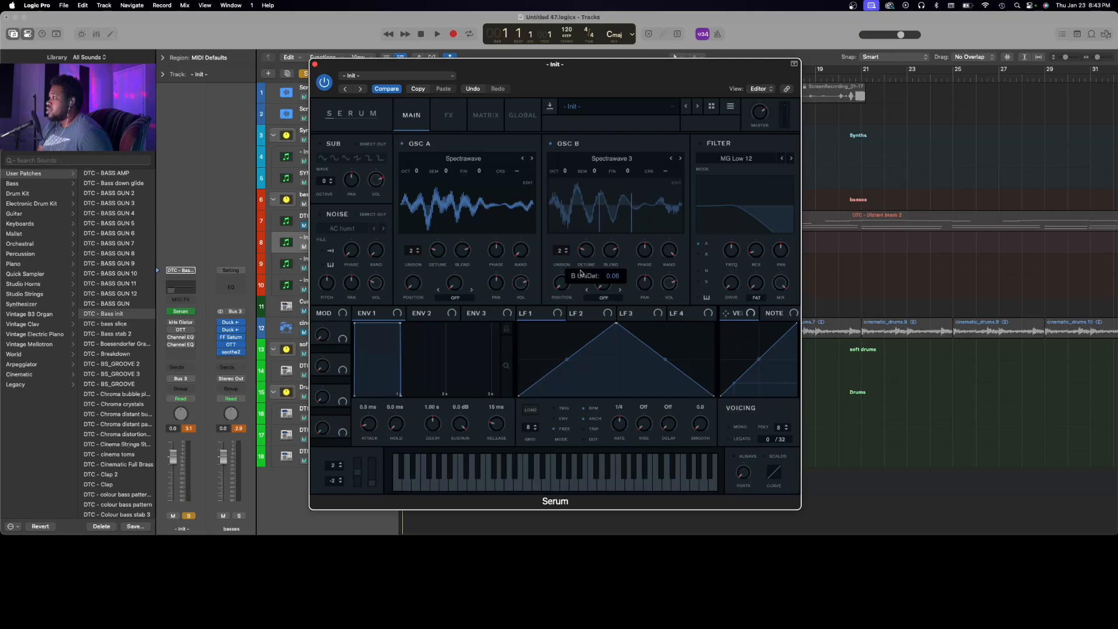
{"action": "left_click_drag", "start_coordinate": [580, 274], "coordinate": [579, 276]}
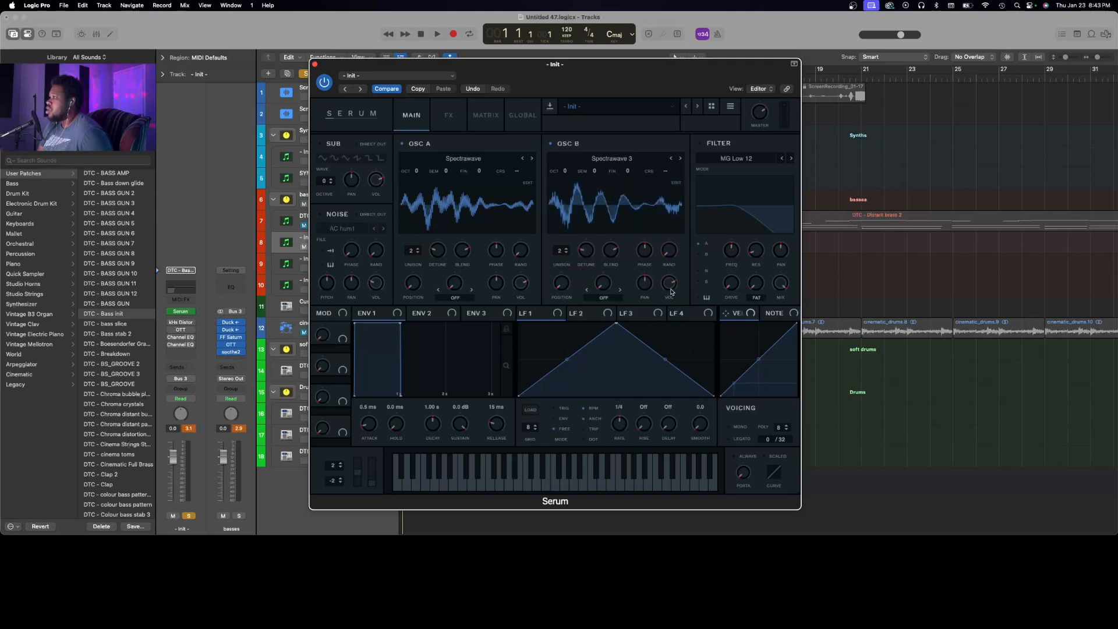
Set oscillator A's warp mode to FM (From B) and modulate the warp amount with LFO 1 in Trig mode
{"action": "left_click", "coordinate": [458, 300]}
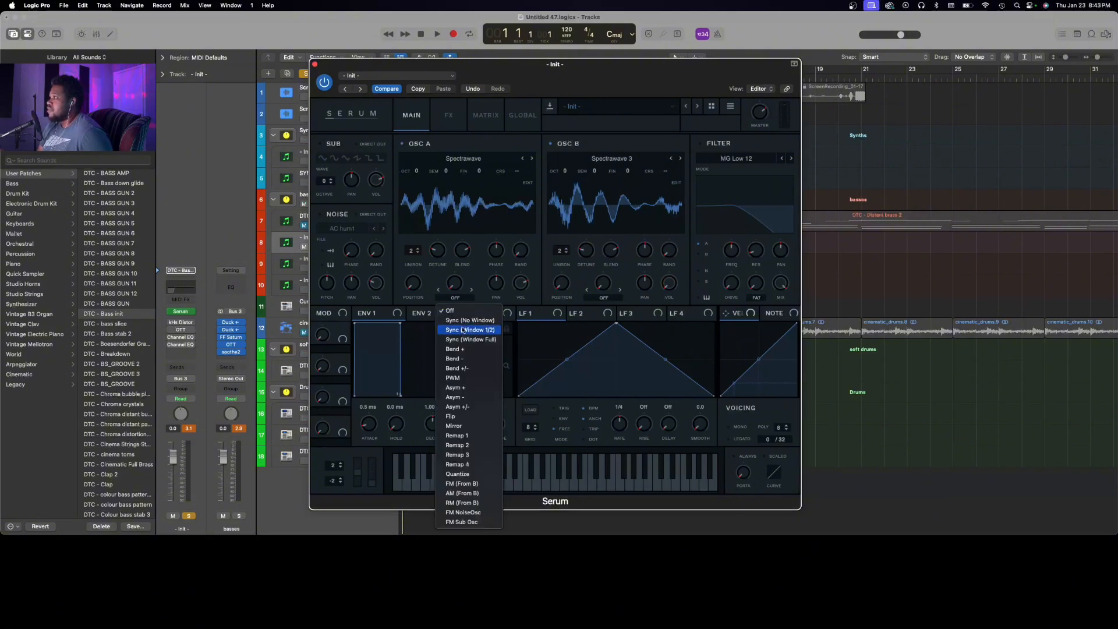
{"action": "left_click", "coordinate": [470, 486]}
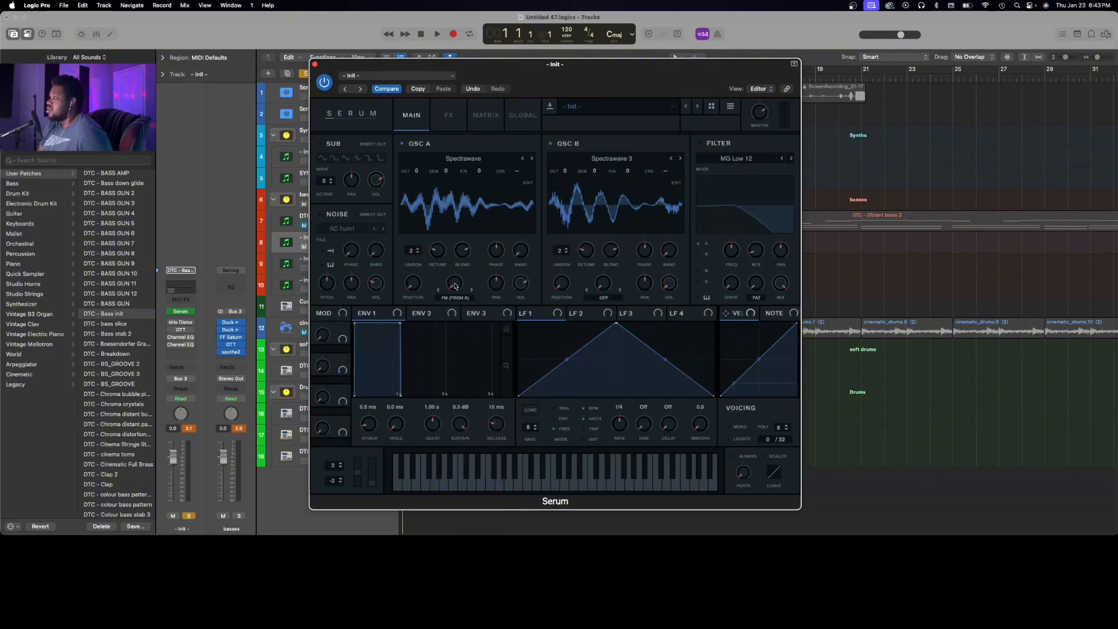
{"action": "left_click_drag", "start_coordinate": [456, 286], "coordinate": [493, 226]}
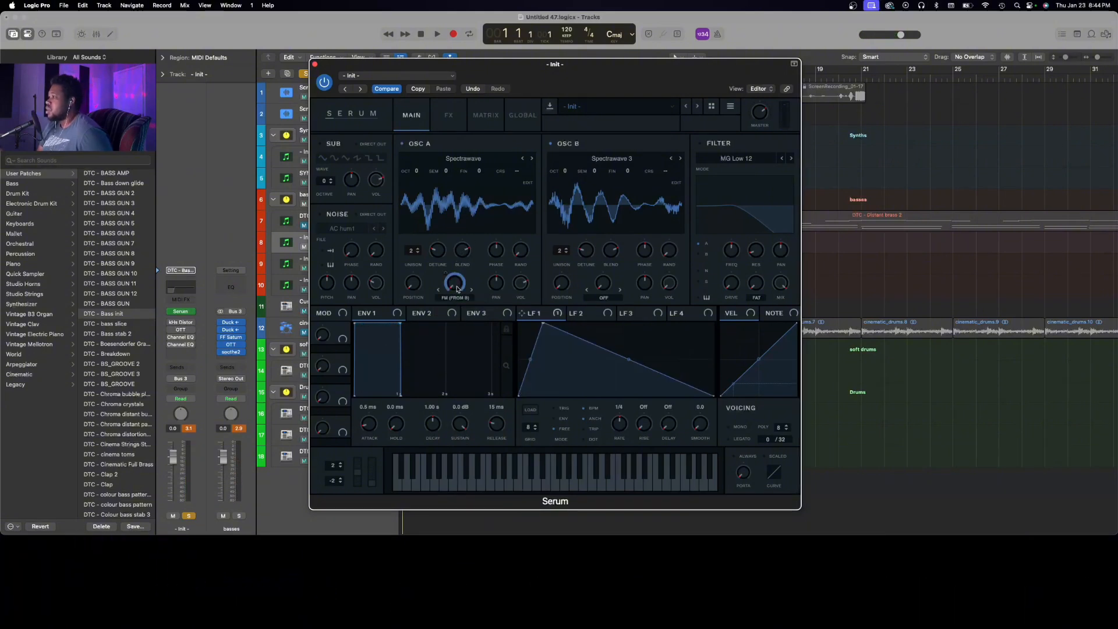
{"action": "left_click_drag", "start_coordinate": [446, 272], "coordinate": [430, 299]}
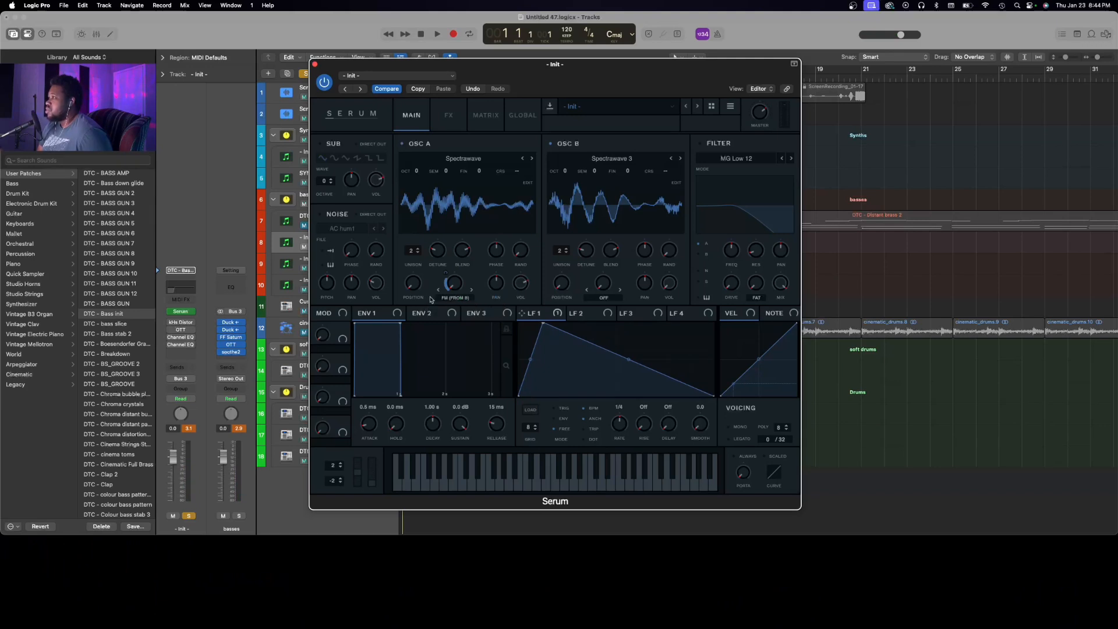
{"action": "left_click", "coordinate": [564, 408]}
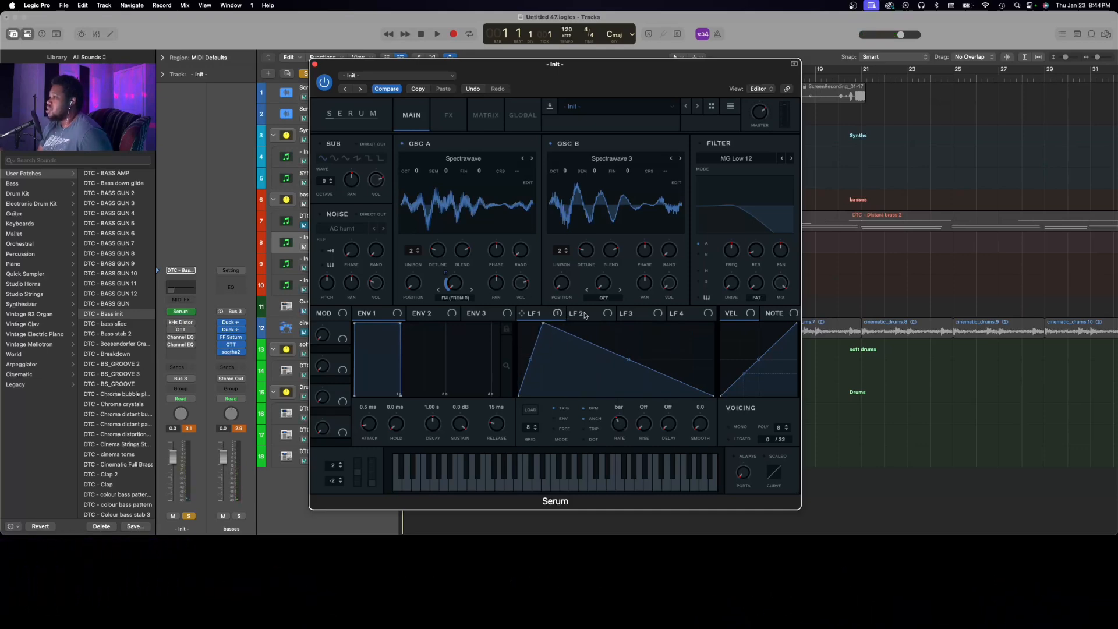
Assign LFO 1 to the wavetable positions of oscillators A and B, and raise oscillator B's octave to +1
{"action": "left_click_drag", "start_coordinate": [521, 313], "coordinate": [404, 274]}
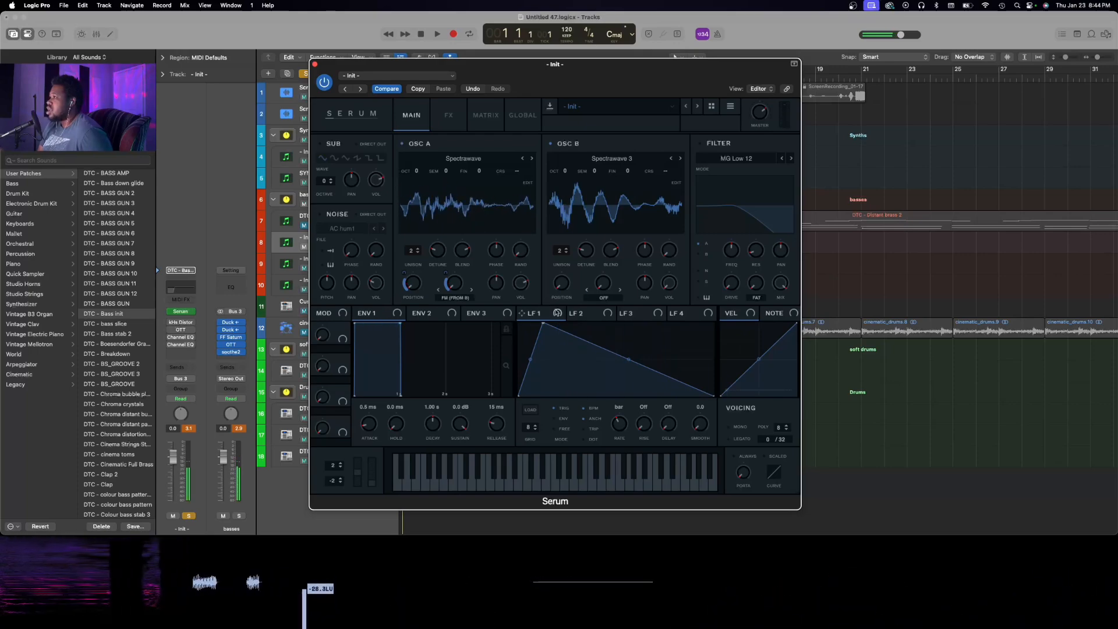
{"action": "left_click_drag", "start_coordinate": [522, 313], "coordinate": [561, 282]}
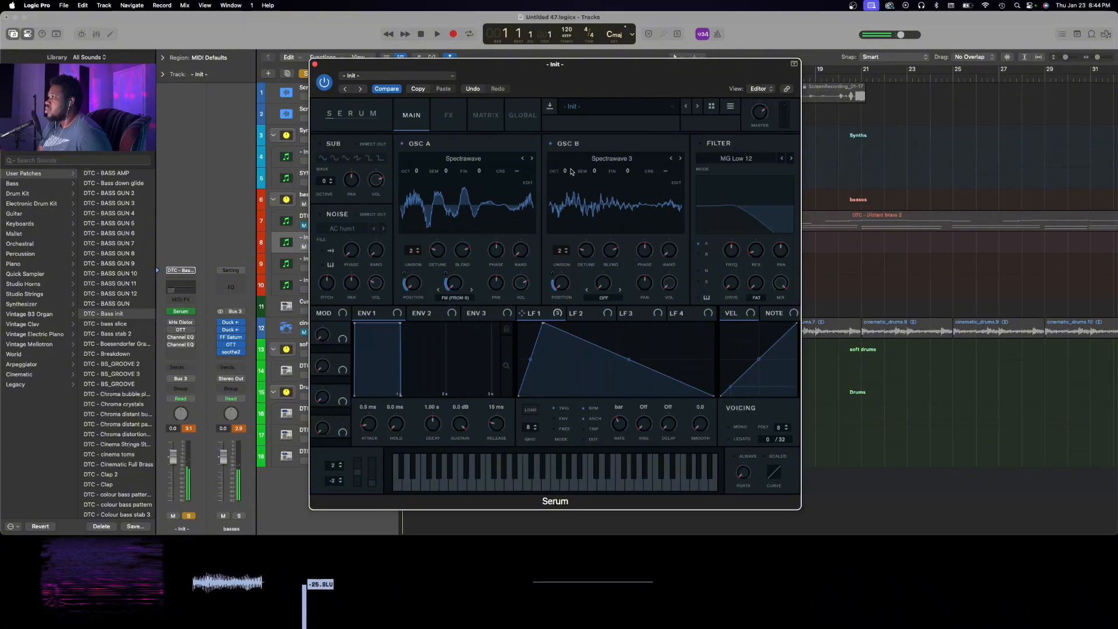
{"action": "left_click_drag", "start_coordinate": [564, 170], "coordinate": [571, 159]}
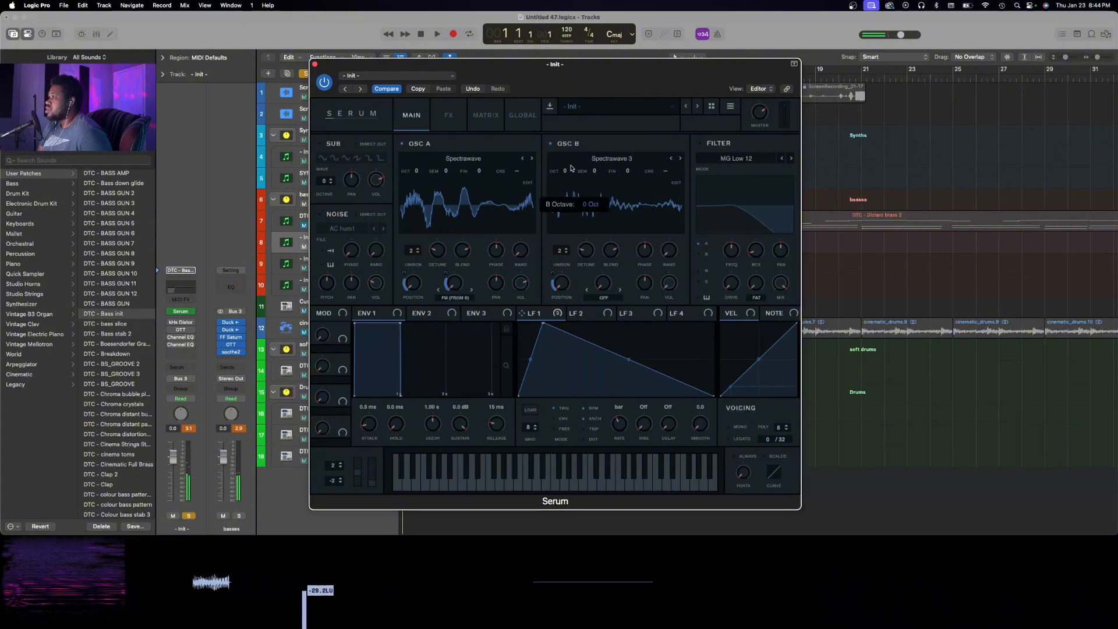
Apply Remove Fundamental (HPF) to the wavetables of oscillators A and B, and turn on the sub oscillator
{"action": "left_click", "coordinate": [529, 184]}
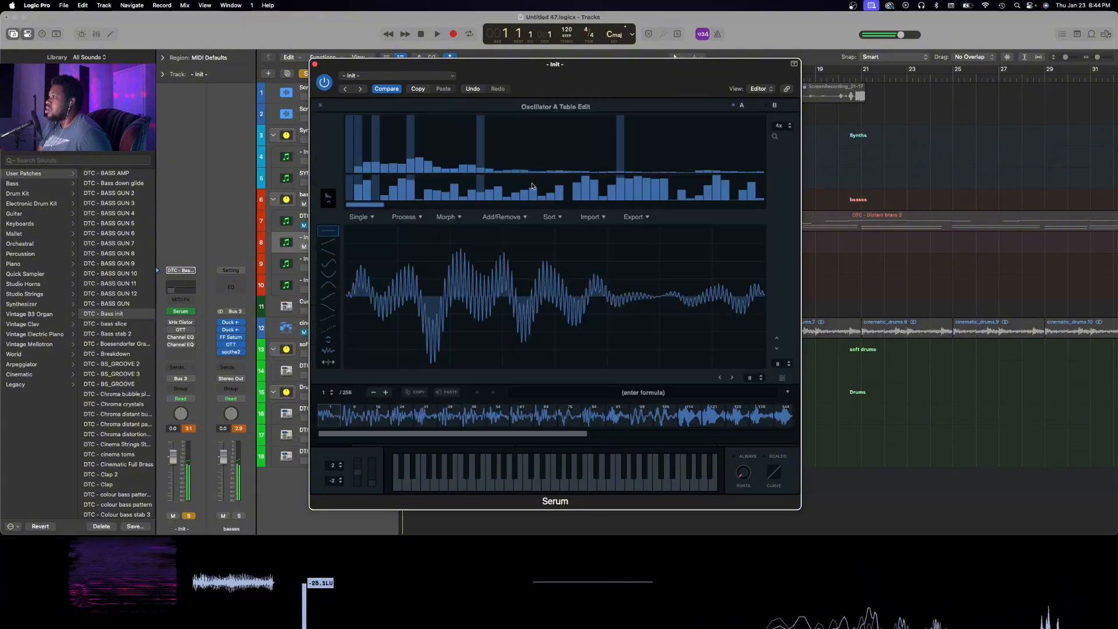
{"action": "left_click", "coordinate": [418, 219]}
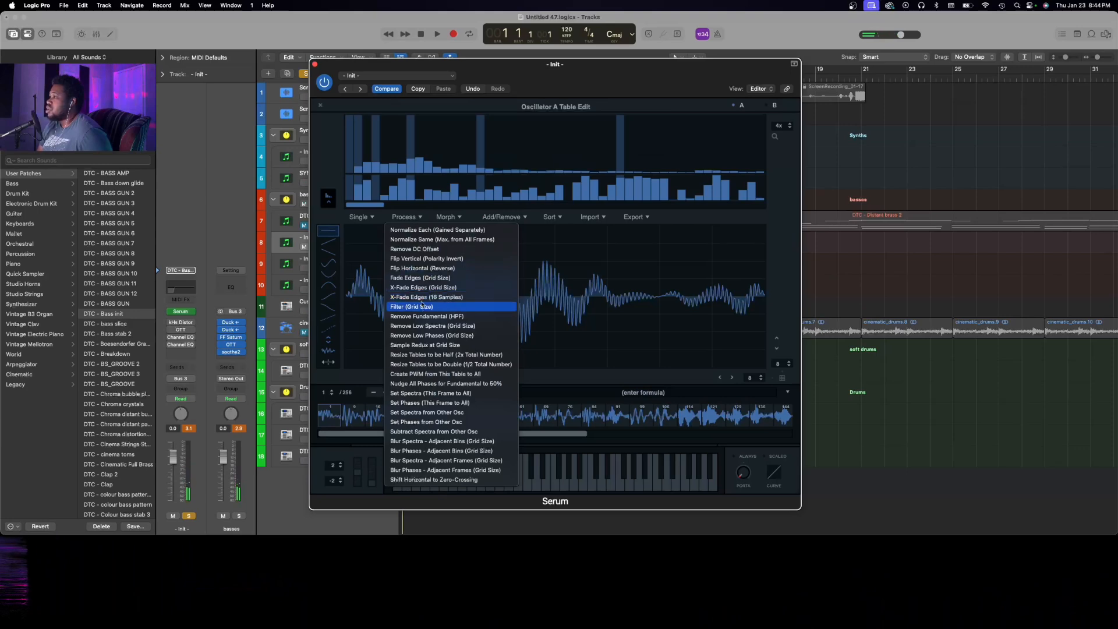
{"action": "left_click", "coordinate": [429, 268]}
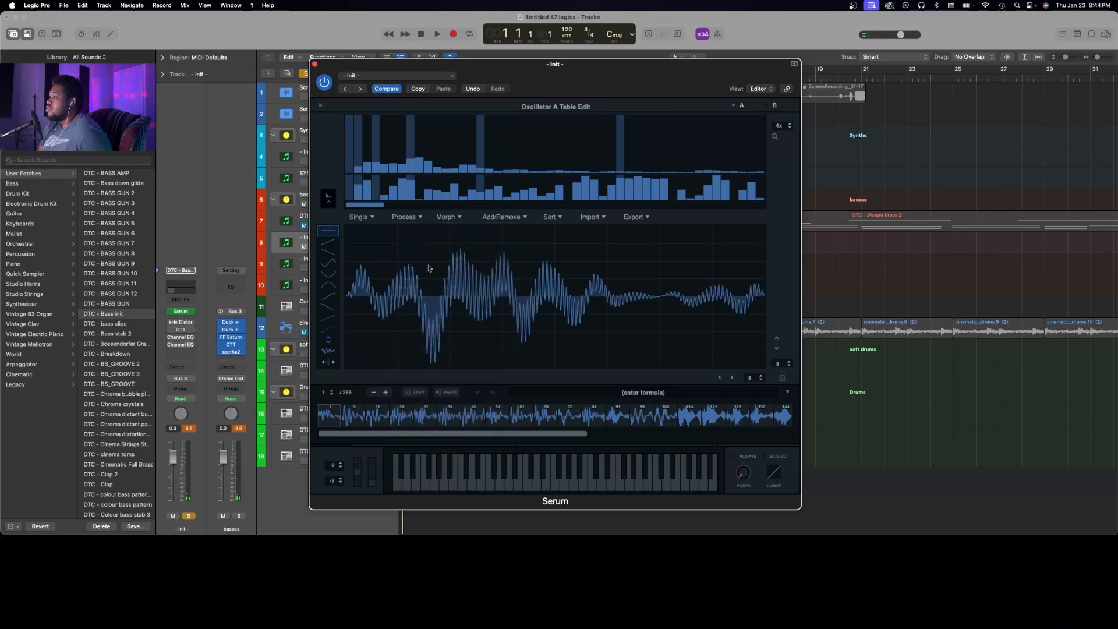
{"action": "left_click", "coordinate": [320, 105]}
{"action": "left_click", "coordinate": [676, 184]}
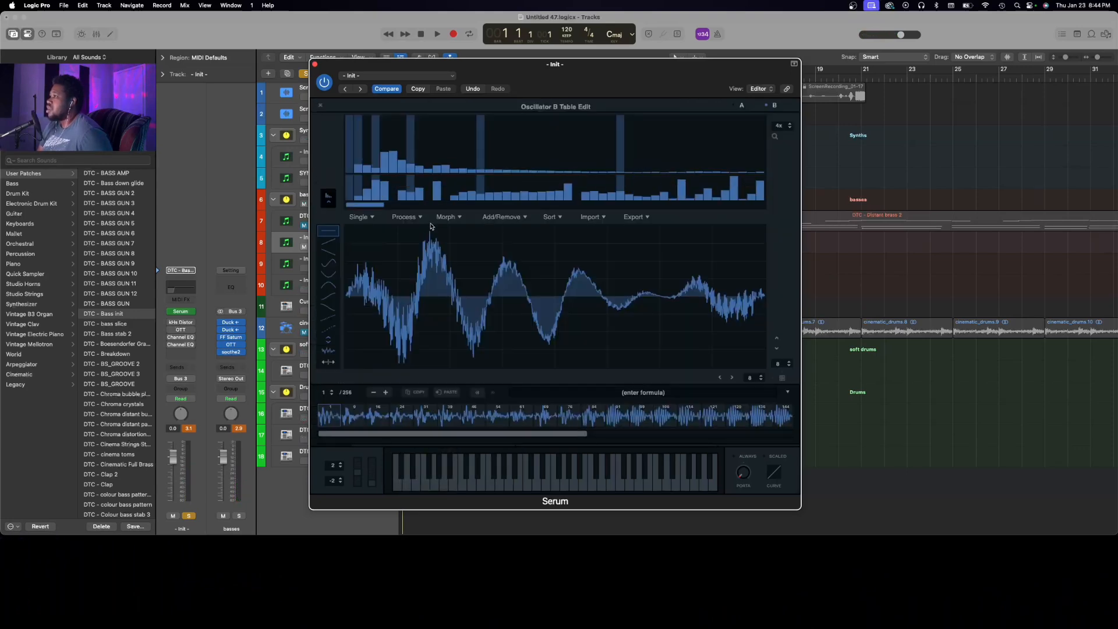
{"action": "left_click", "coordinate": [408, 217]}
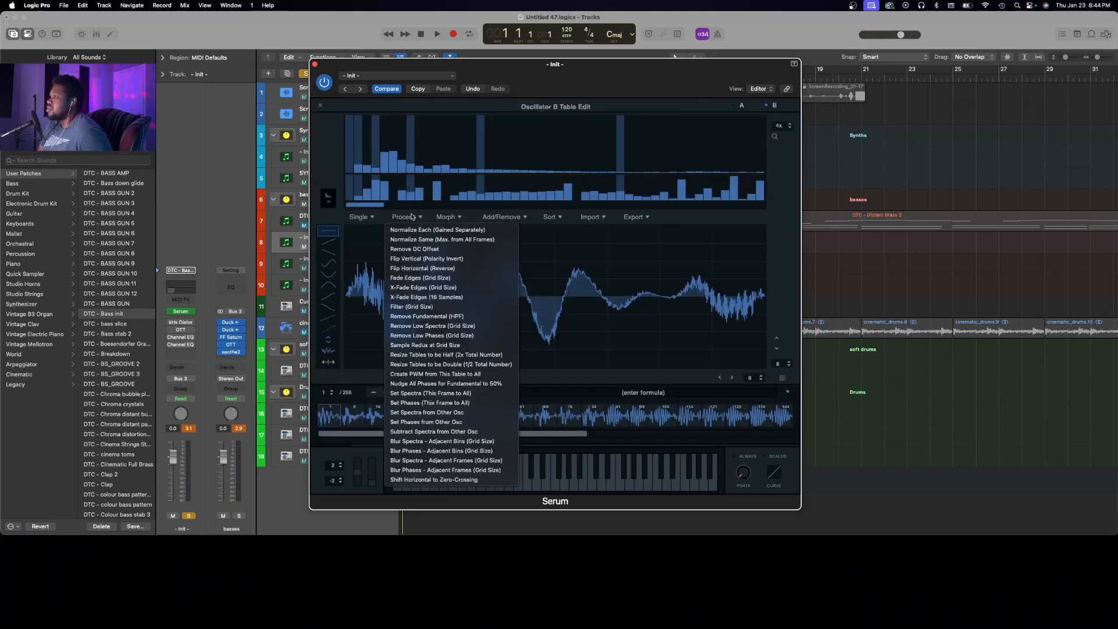
{"action": "left_click", "coordinate": [440, 316]}
{"action": "left_click", "coordinate": [320, 106]}
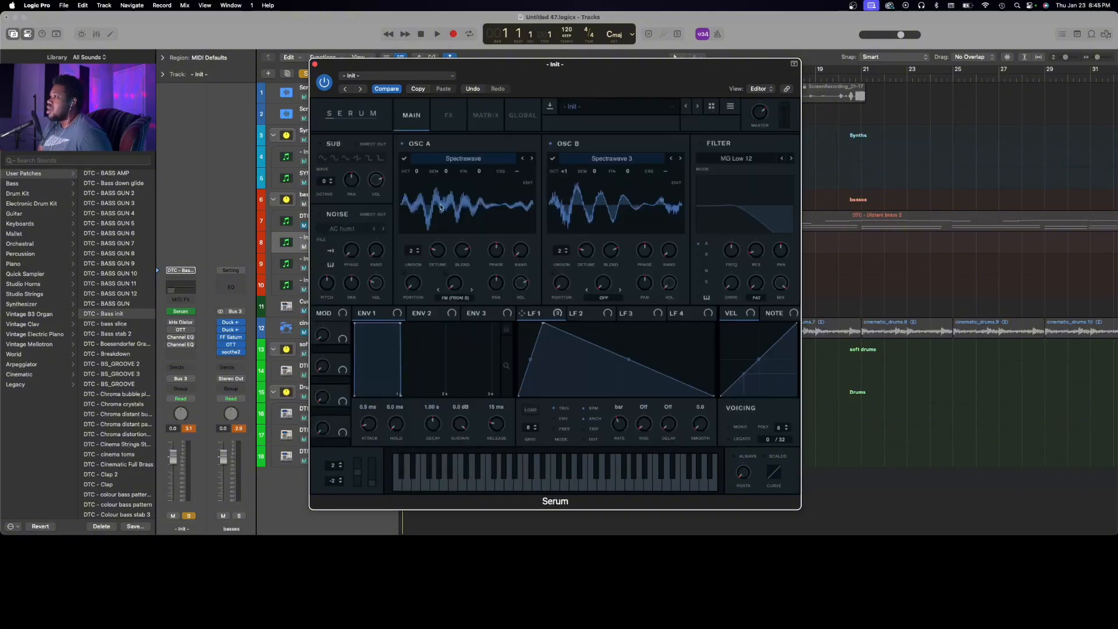
{"action": "left_click", "coordinate": [321, 144]}
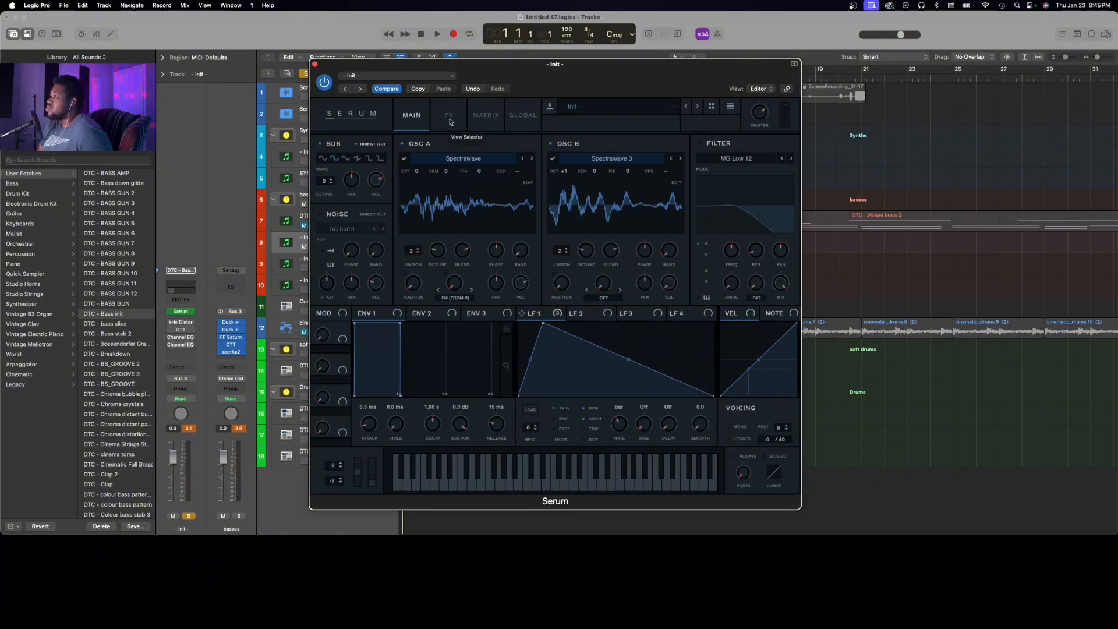
Change the sources of the fourth and fifth modulation slots to NoteOn Rand1 and NoteOn Rand2
{"action": "left_click", "coordinate": [473, 120]}
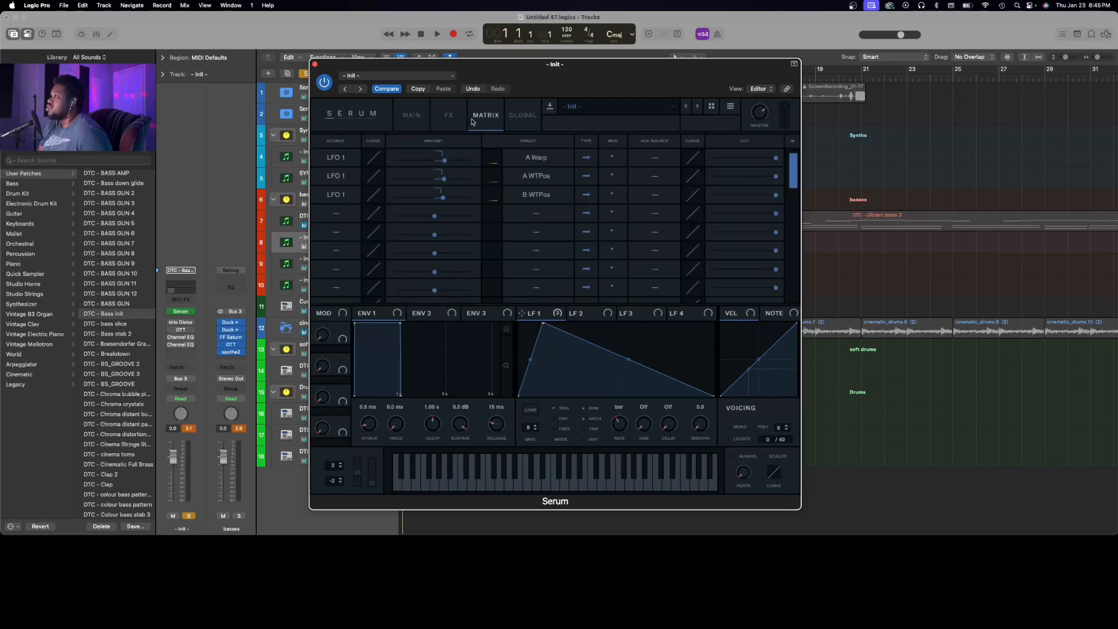
{"action": "left_click", "coordinate": [335, 214]}
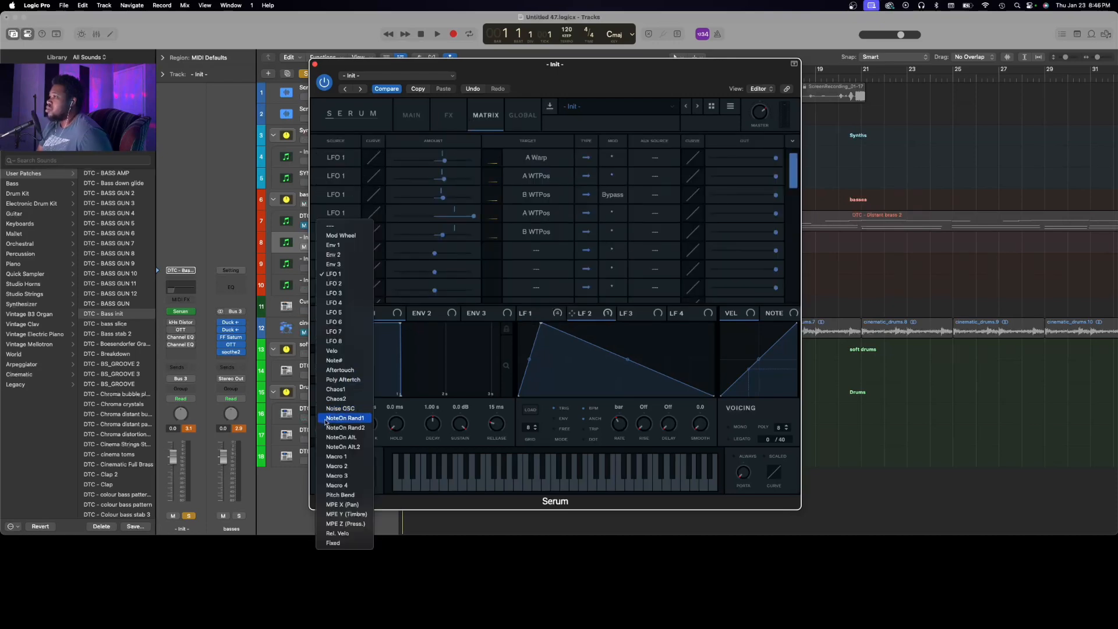
{"action": "left_click", "coordinate": [335, 419]}
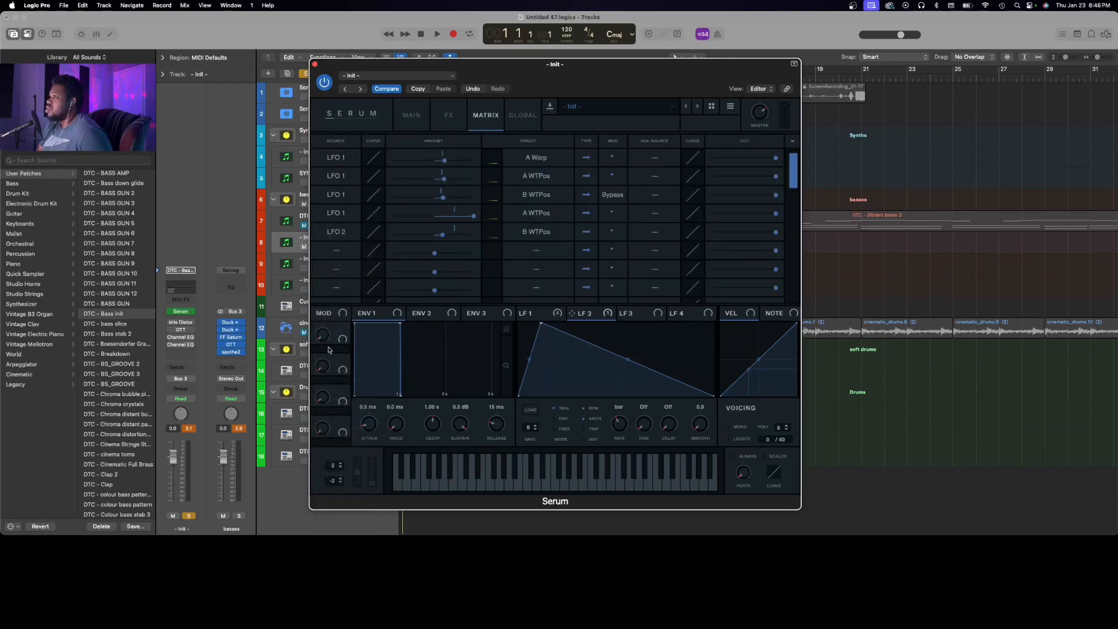
{"action": "left_click", "coordinate": [343, 238]}
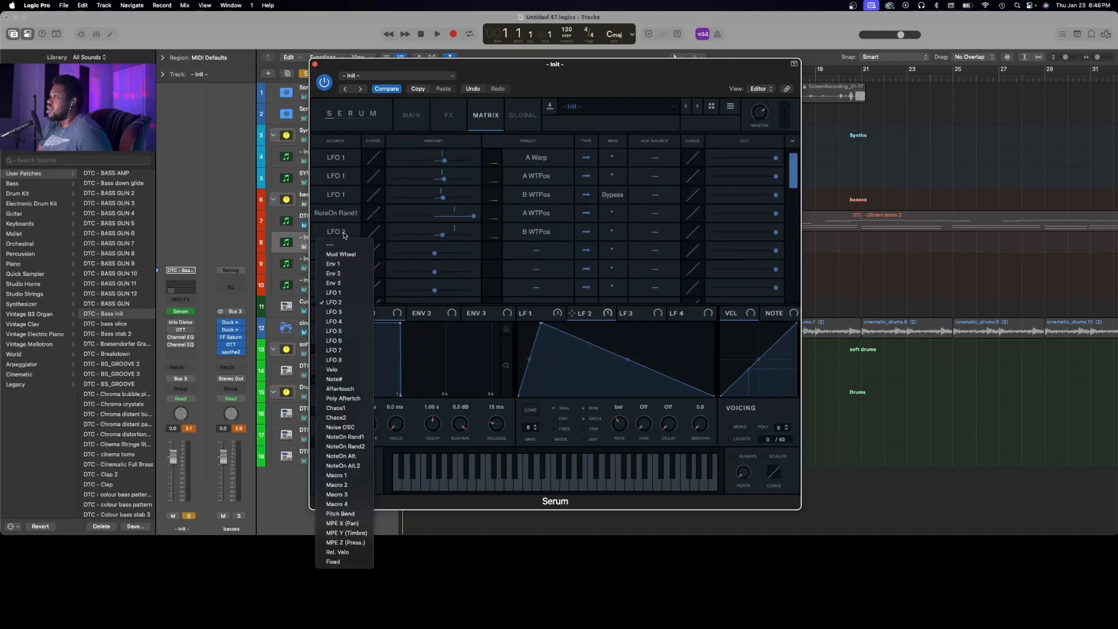
{"action": "left_click", "coordinate": [359, 446]}
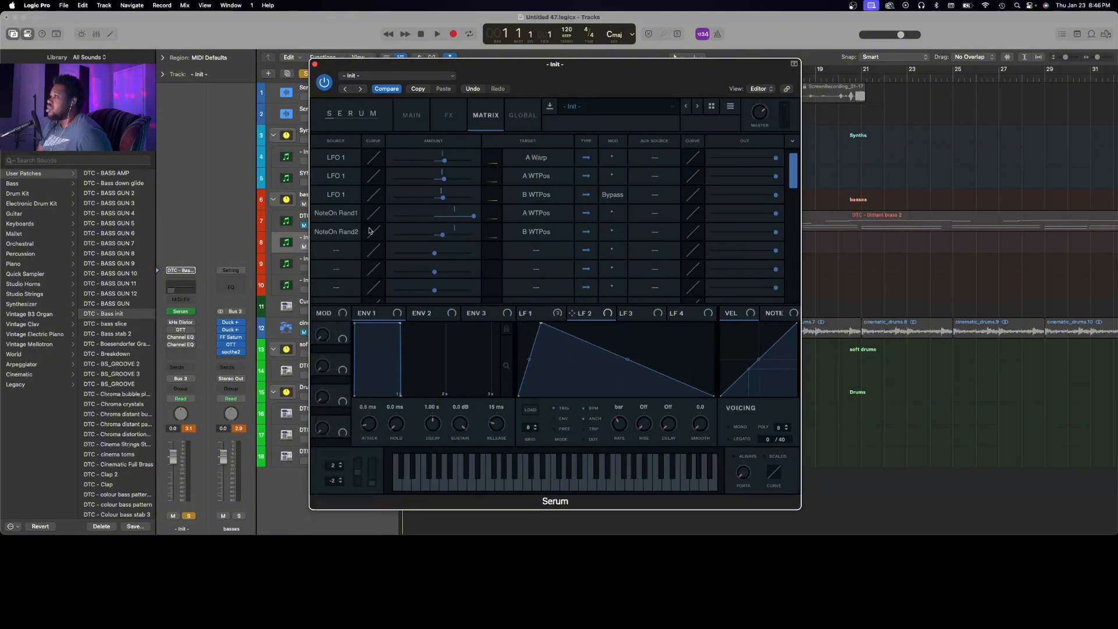
Point NoteOn Rand1 at A WTPos and NoteOn Rand2 at B WTPos, and raise the NoteOn Rand2 amount to maximum
{"action": "left_click", "coordinate": [542, 213]}
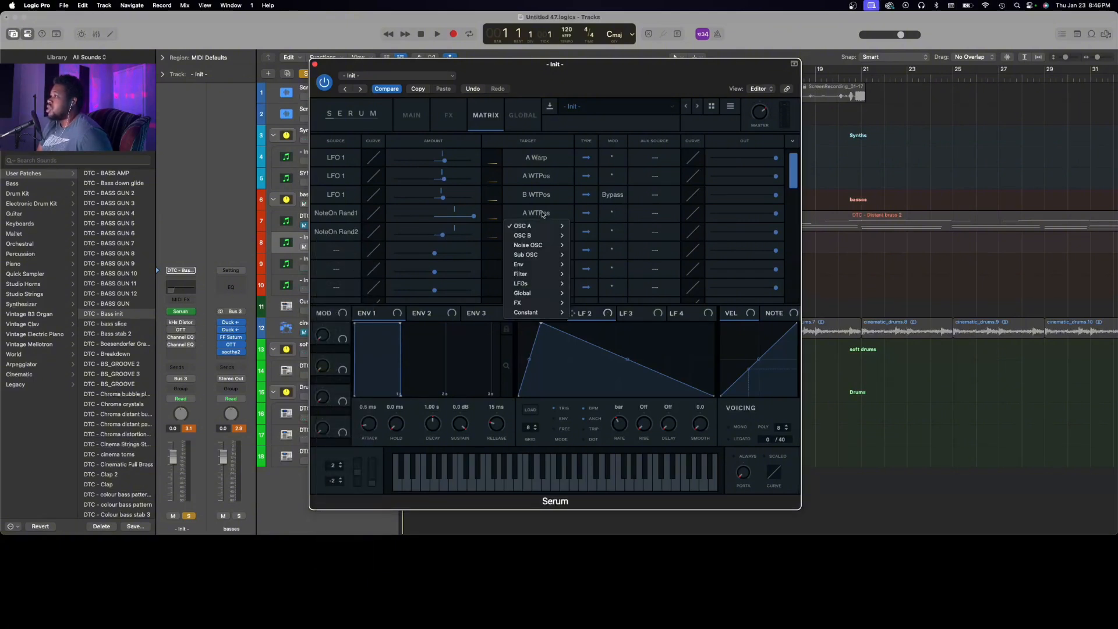
{"action": "mouse_move", "coordinate": [542, 226]}
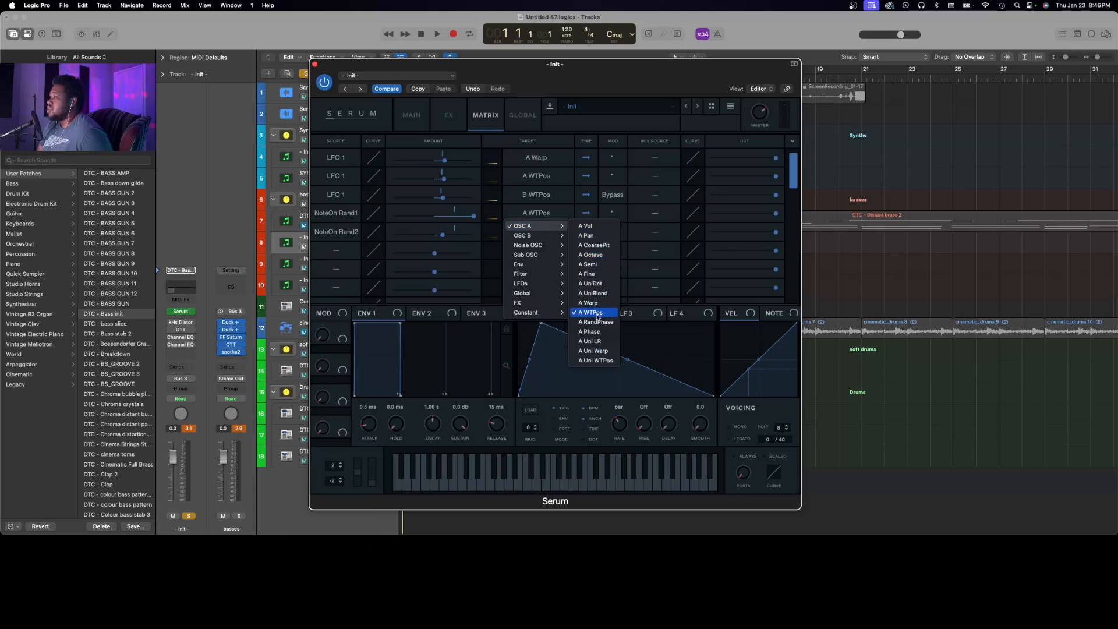
{"action": "left_click", "coordinate": [597, 317]}
{"action": "left_click", "coordinate": [529, 238]}
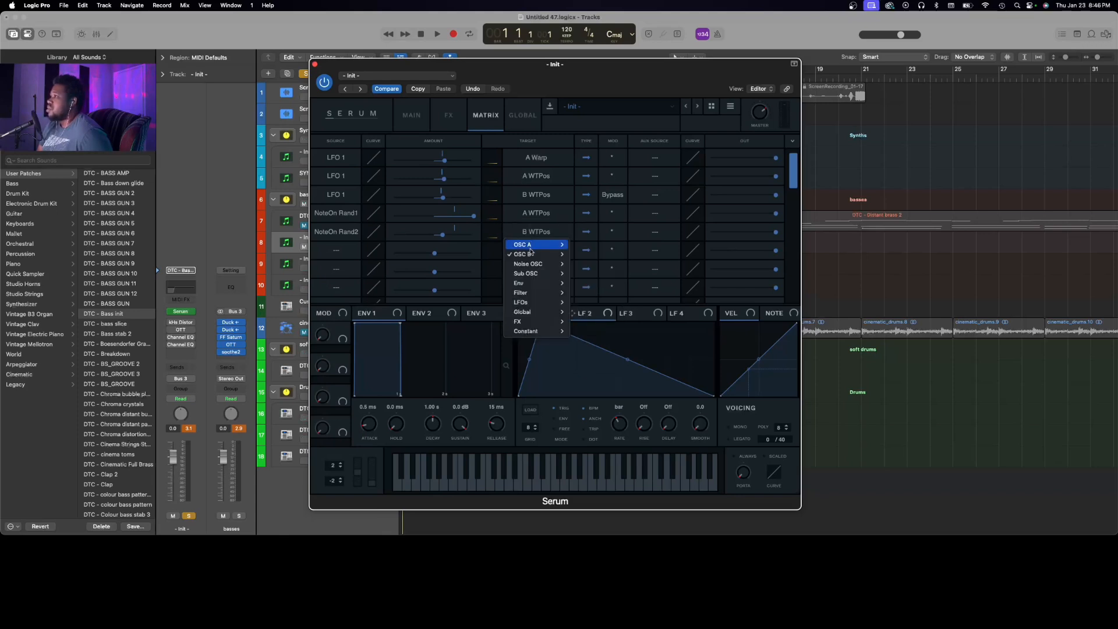
{"action": "mouse_move", "coordinate": [531, 255]}
{"action": "left_click", "coordinate": [602, 343]}
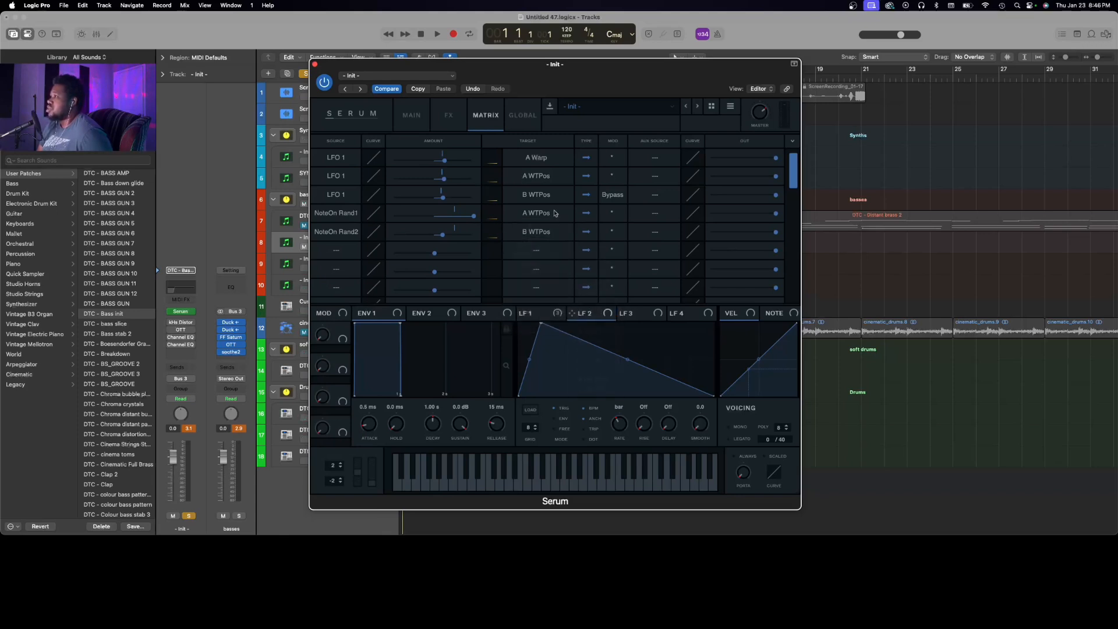
{"action": "left_click_drag", "start_coordinate": [448, 235], "coordinate": [578, 235]}
Re-enable the bypassed LFO 1 modulation on oscillator B's wavetable position
{"action": "left_click", "coordinate": [414, 115]}
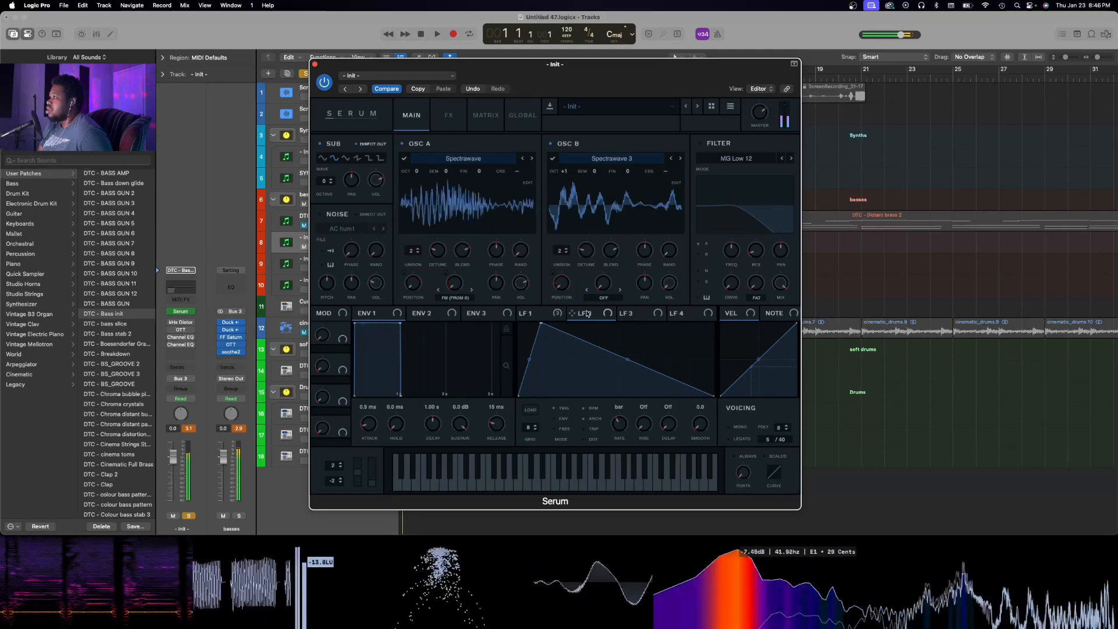
{"action": "left_click", "coordinate": [557, 314]}
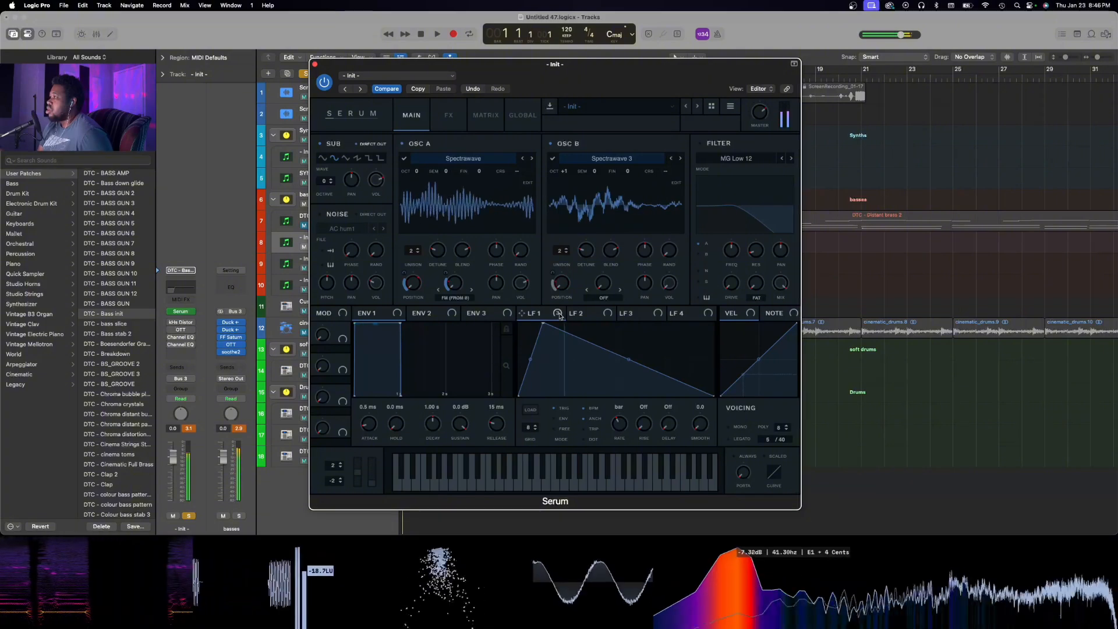
{"action": "left_click", "coordinate": [585, 315]}
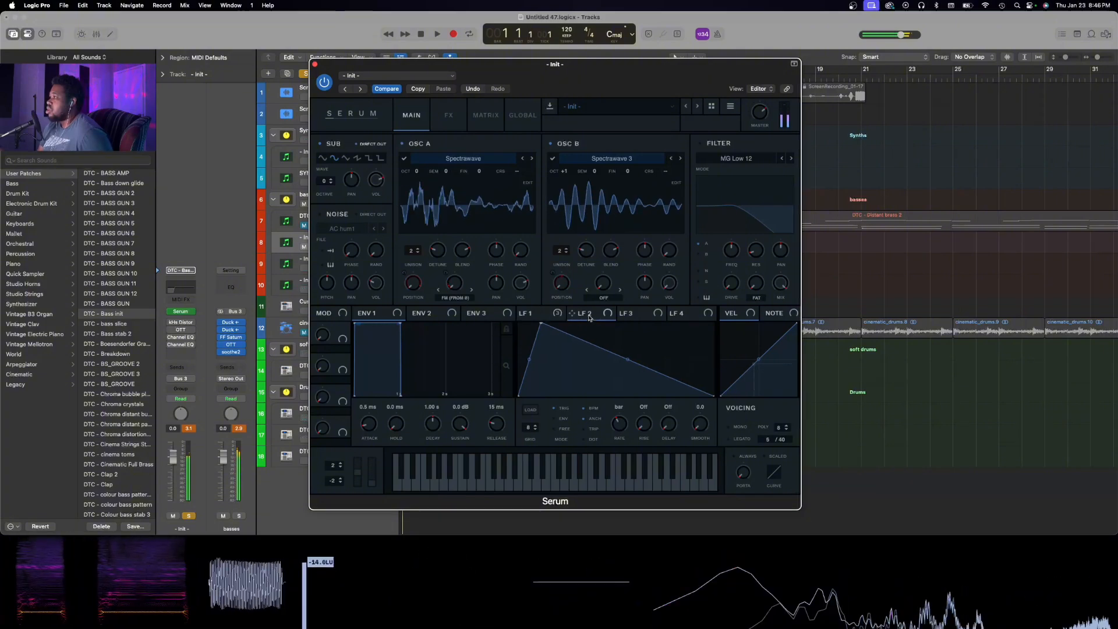
{"action": "left_click", "coordinate": [556, 314]}
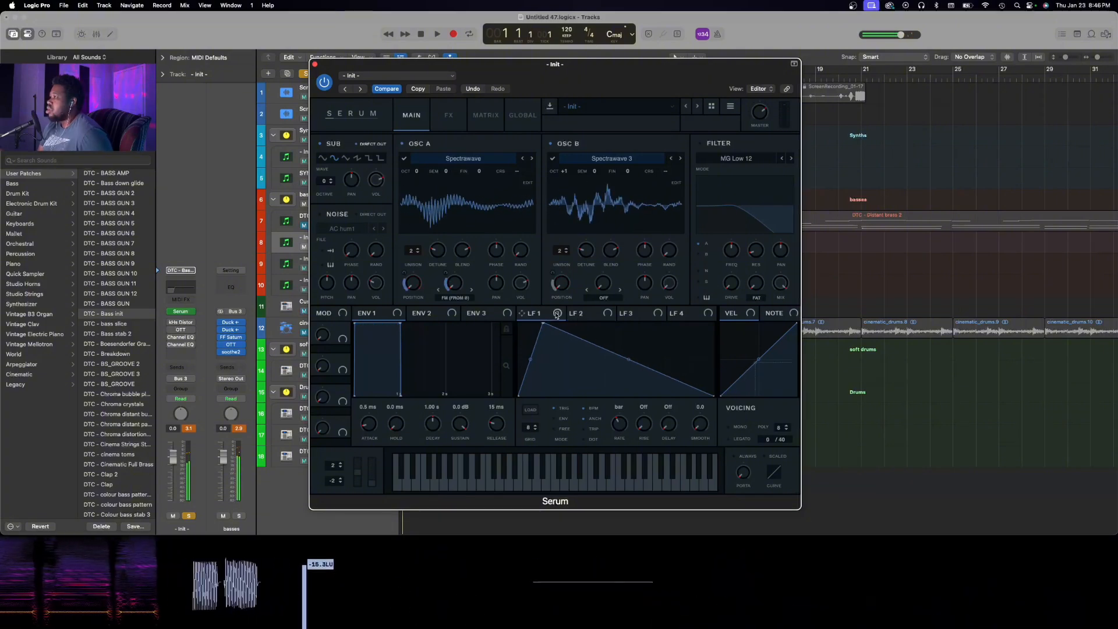
{"action": "right_click", "coordinate": [565, 289]}
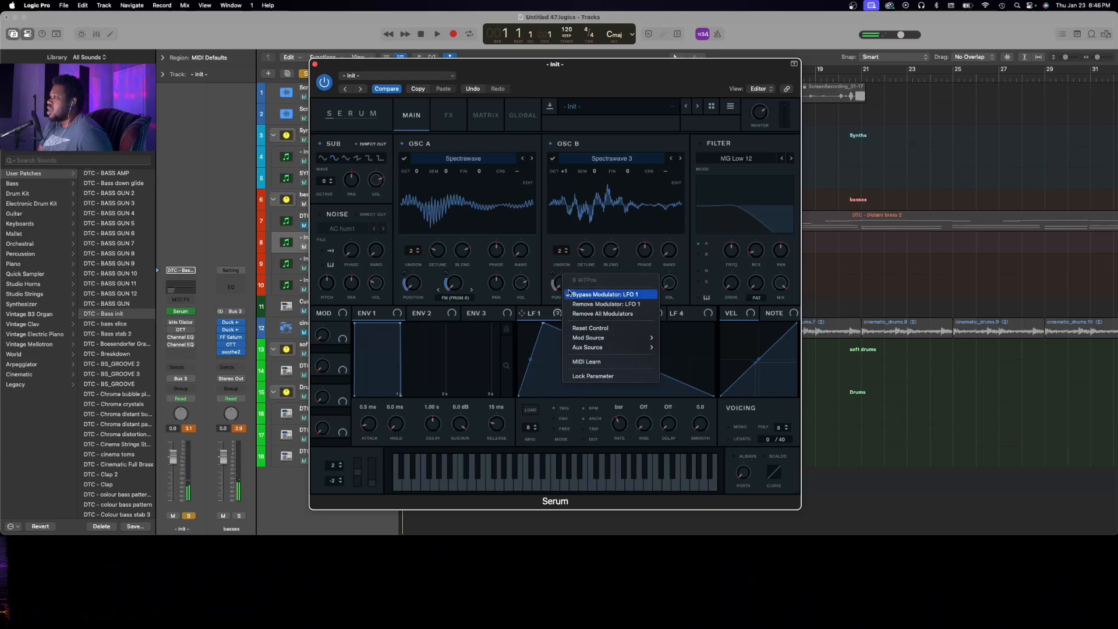
{"action": "left_click", "coordinate": [577, 303]}
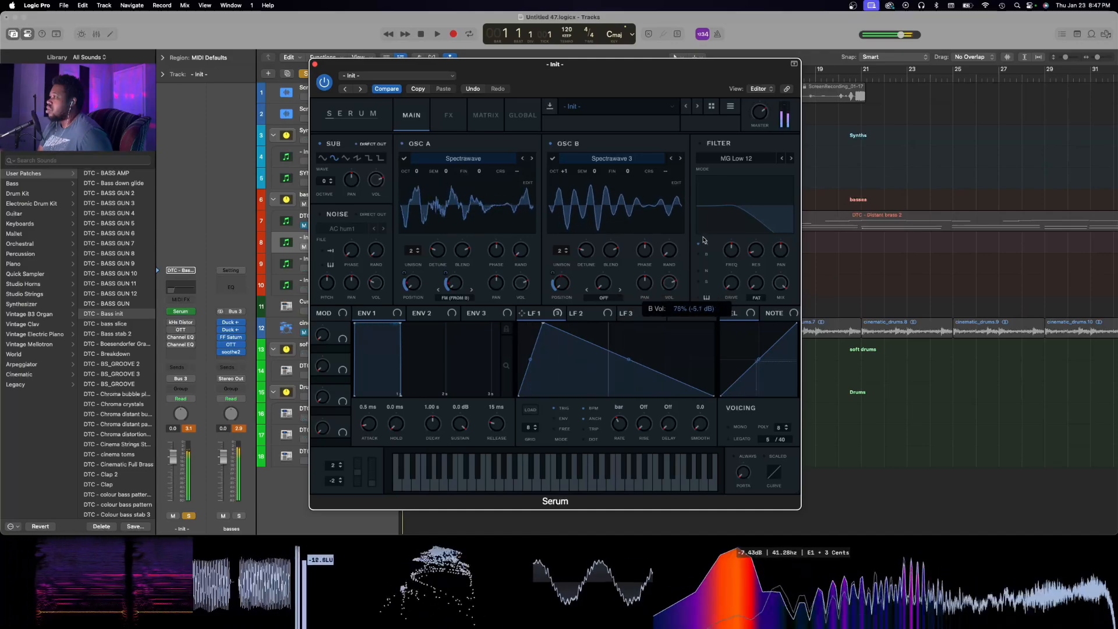
Set oscillator A's warp mode to Off and lower oscillator B's volume to 0%
{"action": "left_click", "coordinate": [463, 300]}
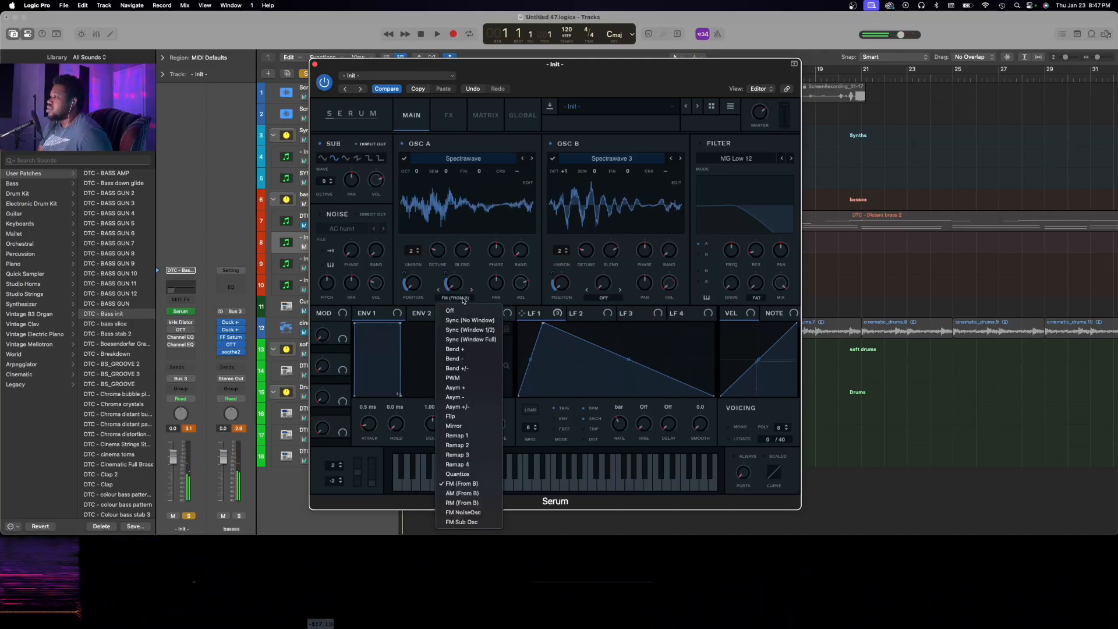
{"action": "left_click", "coordinate": [457, 309]}
{"action": "mouse_move", "coordinate": [668, 288]}
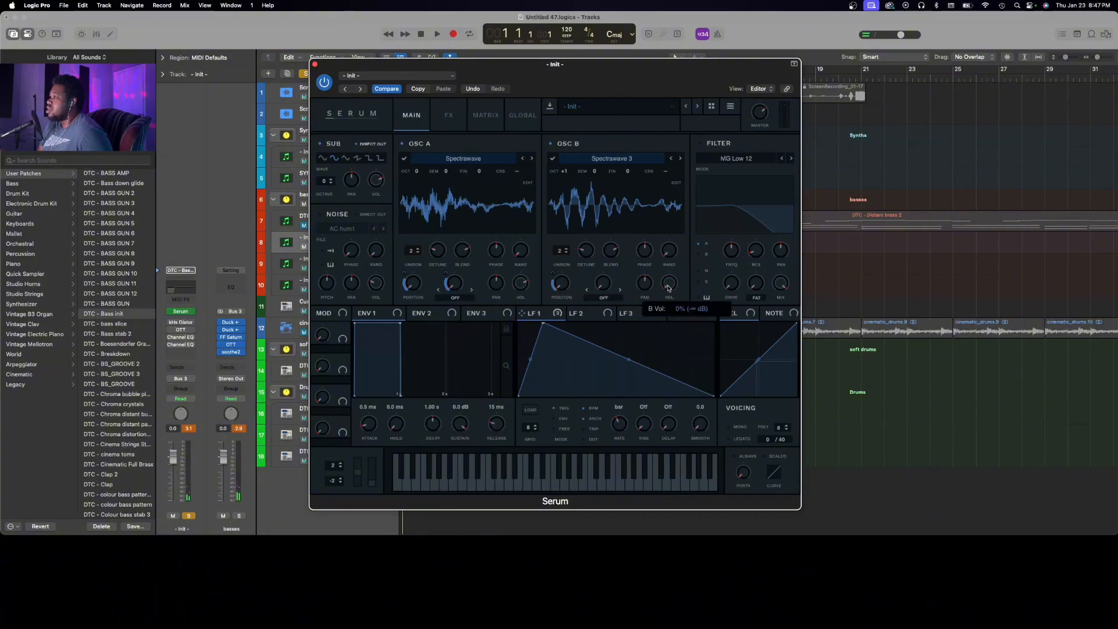
{"action": "left_click_drag", "start_coordinate": [673, 287], "coordinate": [666, 301]}
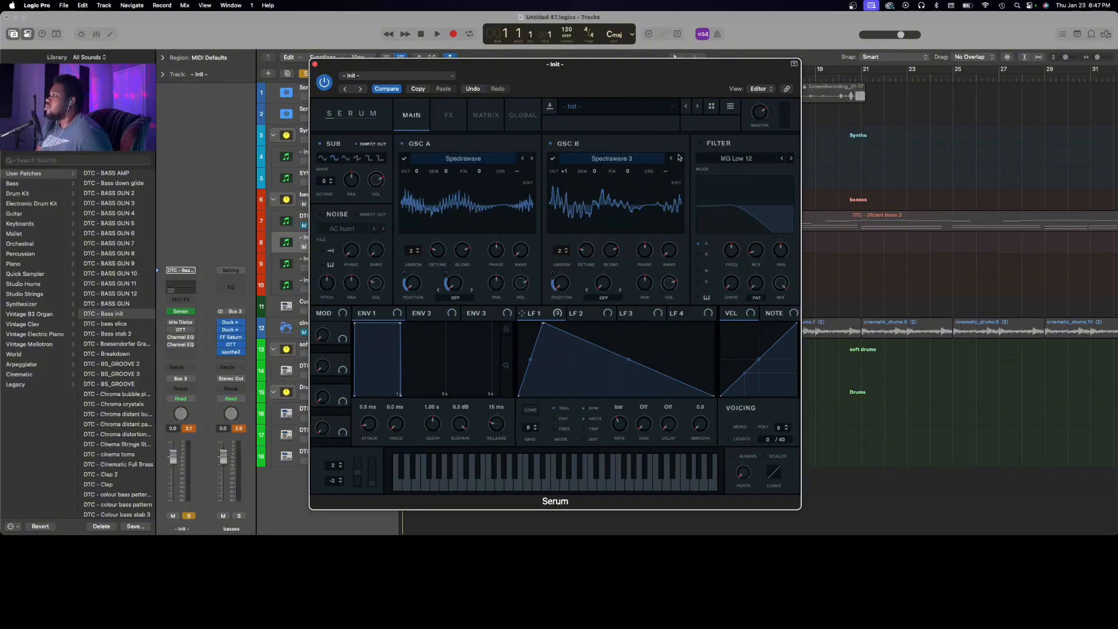
Turn on SoftClip distortion with a strongly raised drive, and turn on the flanger with its depth lowered to about 1%
{"action": "left_click", "coordinate": [448, 127]}
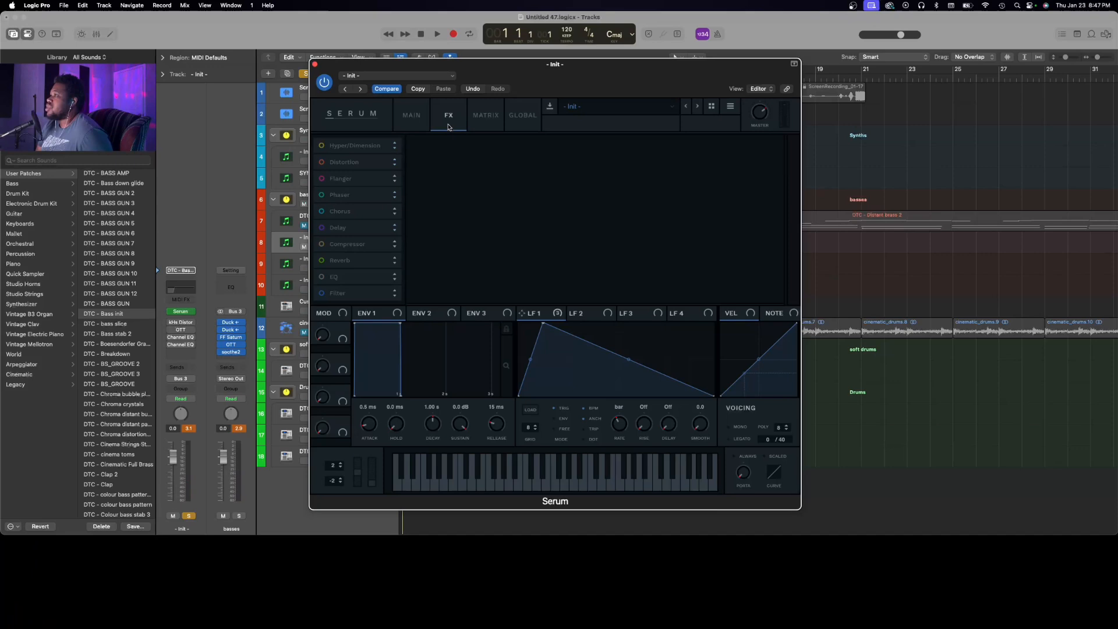
{"action": "left_click", "coordinate": [321, 162]}
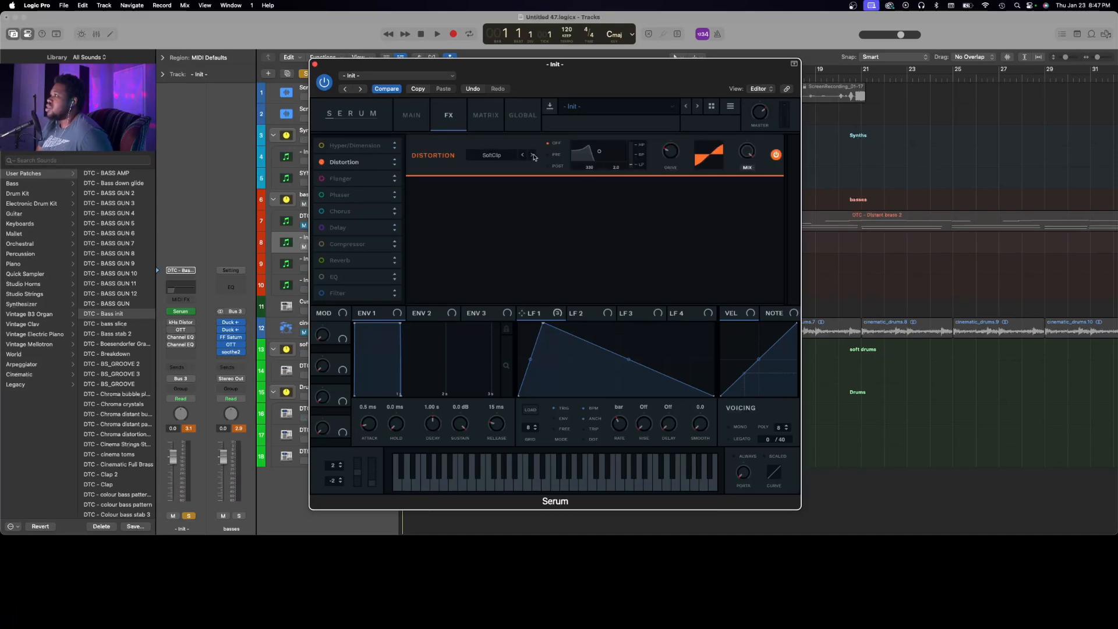
{"action": "left_click_drag", "start_coordinate": [670, 152], "coordinate": [691, 47]}
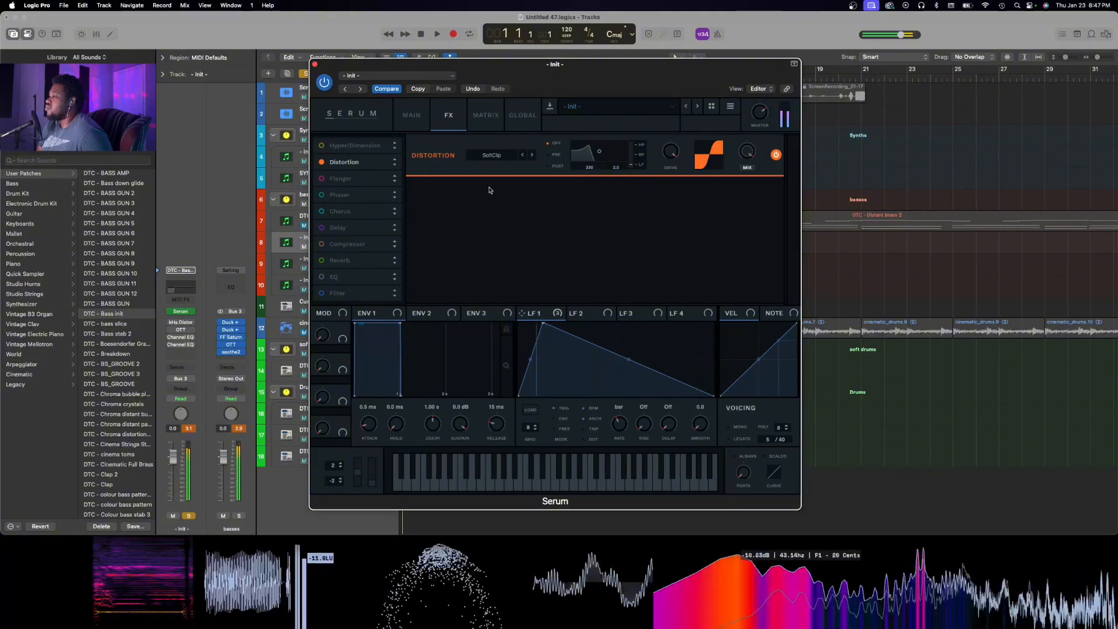
{"action": "left_click", "coordinate": [323, 180]}
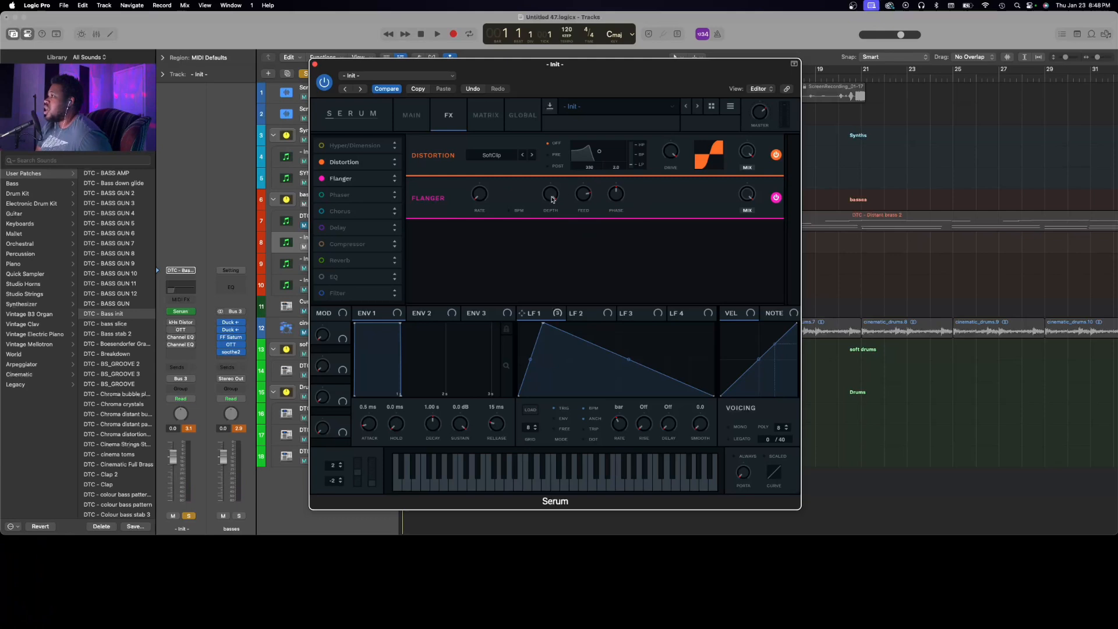
{"action": "left_click_drag", "start_coordinate": [554, 195], "coordinate": [540, 211]}
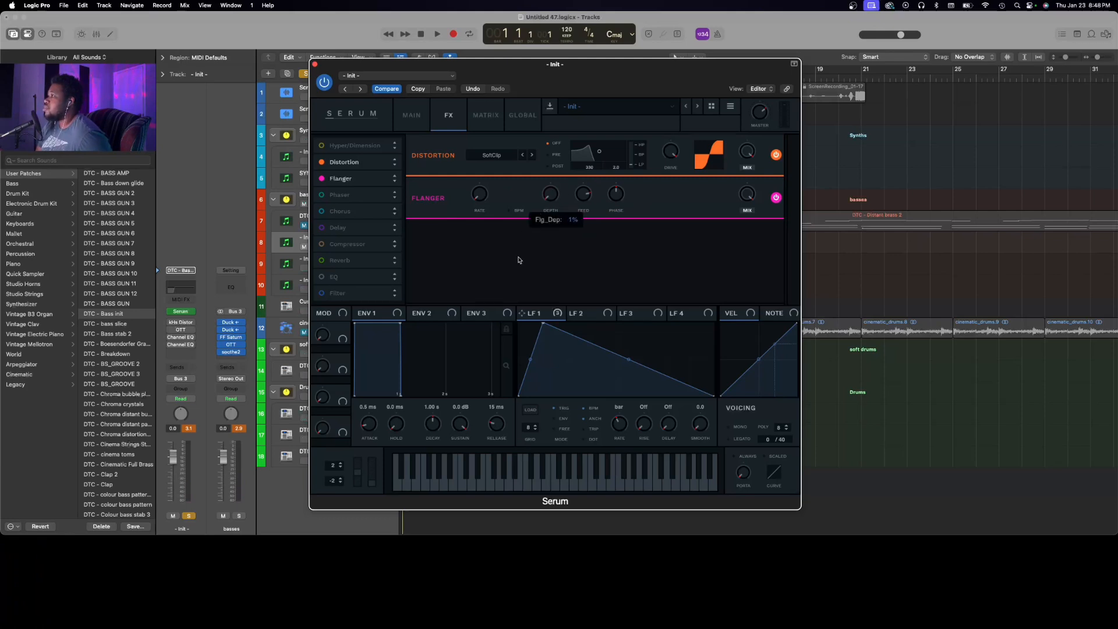
Assign NoteOn Rand1 to the flanger depth (Flg_Dep) in the first empty modulation slot, at maximum amount
{"action": "left_click", "coordinate": [486, 116]}
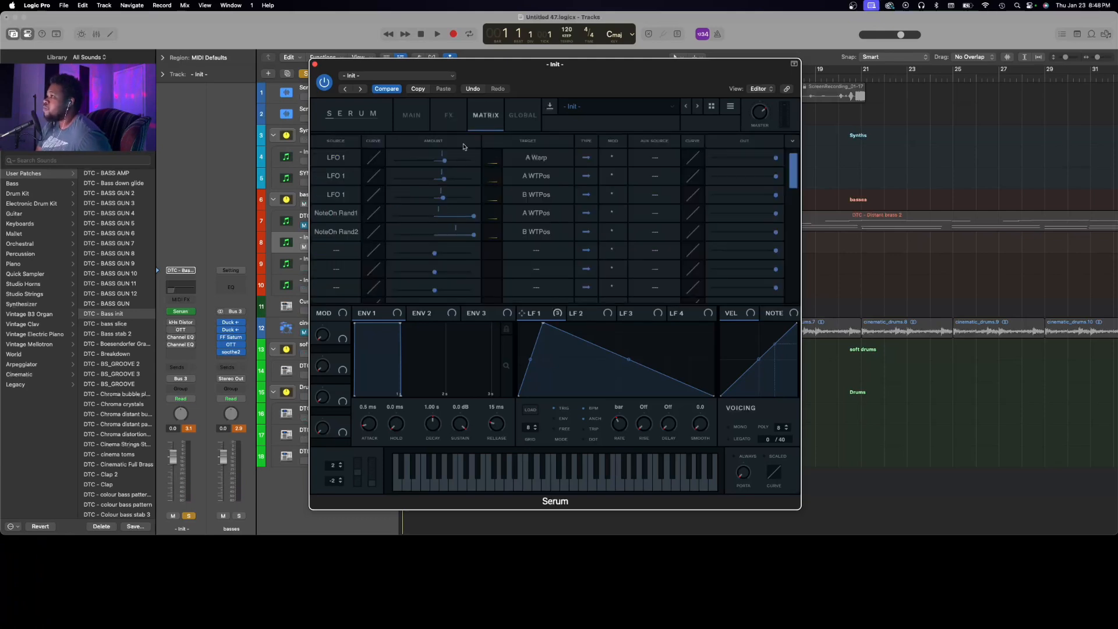
{"action": "left_click", "coordinate": [337, 251]}
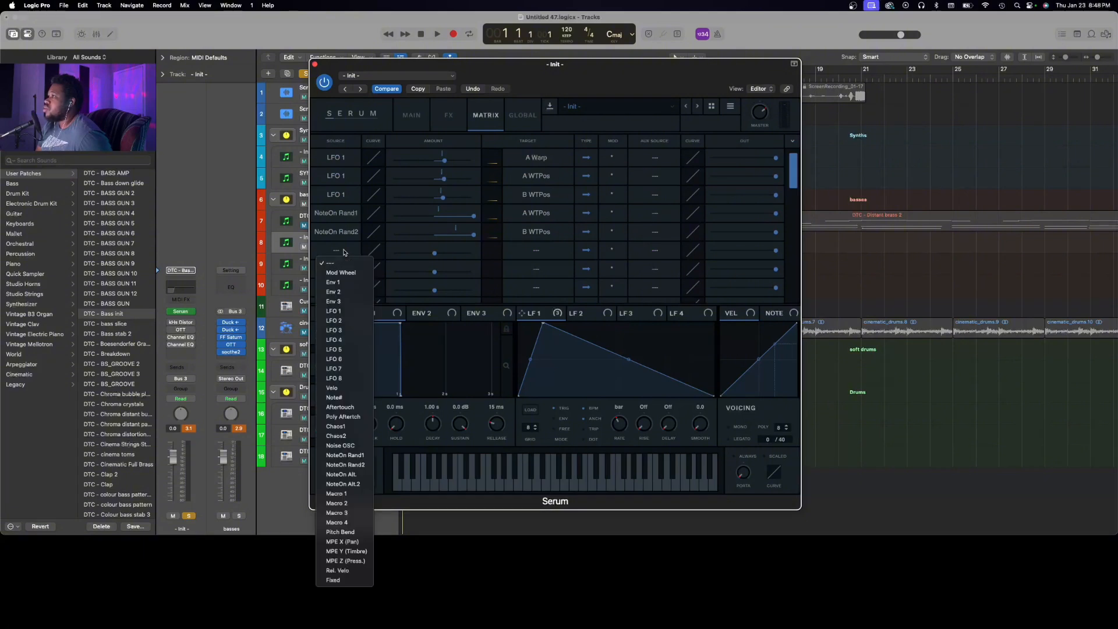
{"action": "left_click", "coordinate": [353, 455]}
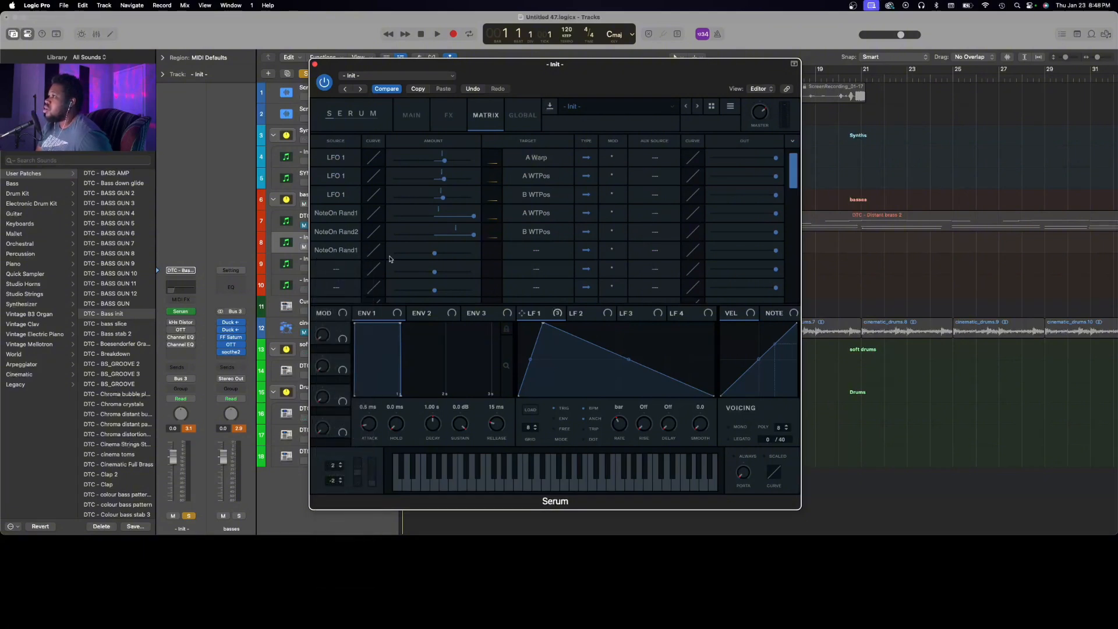
{"action": "left_click", "coordinate": [521, 252]}
{"action": "mouse_move", "coordinate": [539, 339]}
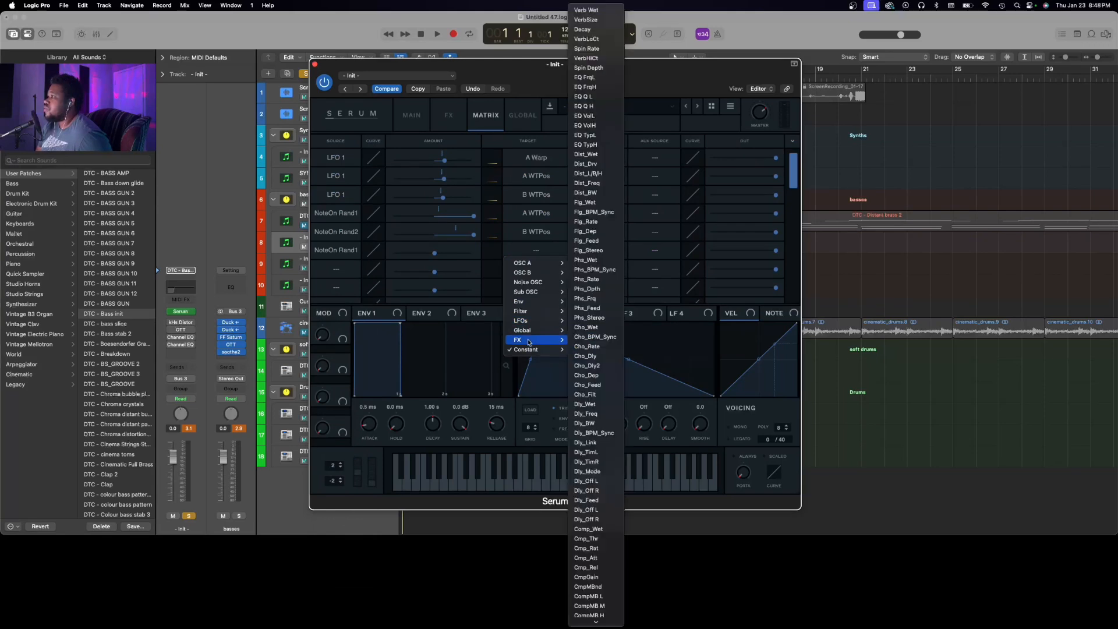
{"action": "left_click", "coordinate": [582, 232]}
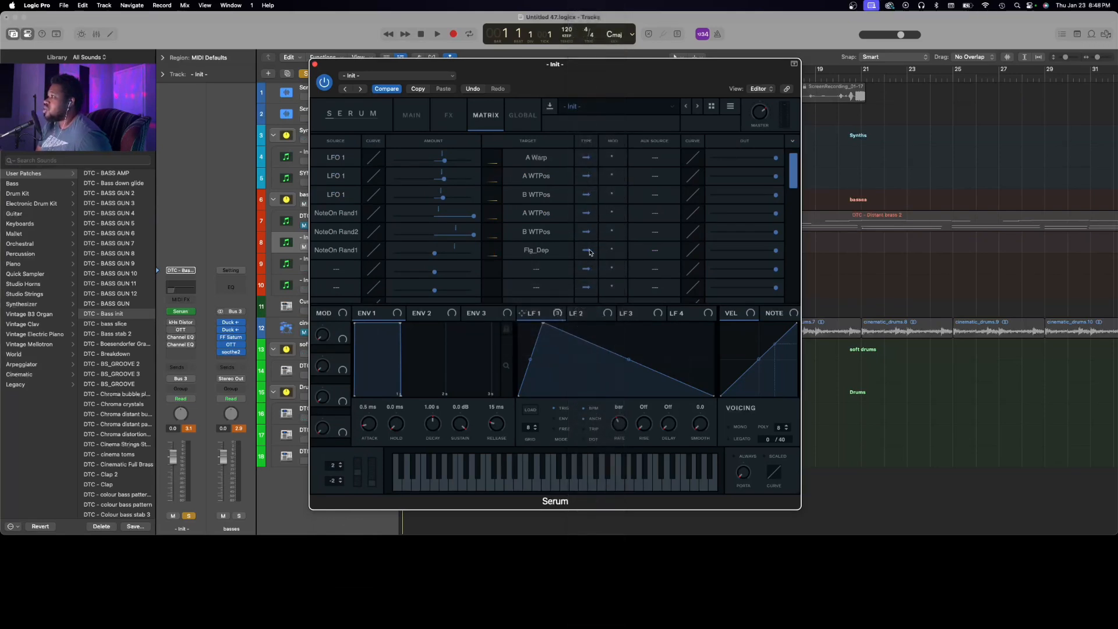
{"action": "left_click_drag", "start_coordinate": [434, 253], "coordinate": [560, 267]}
{"action": "left_click", "coordinate": [409, 115]}
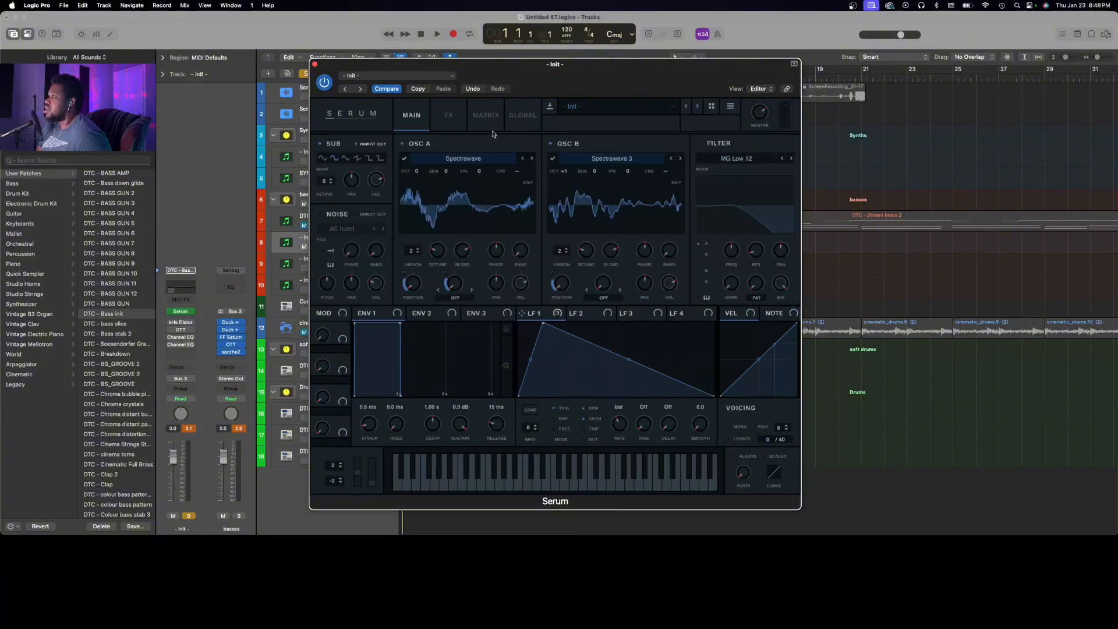
Turn on the EQ, place it directly after the flanger in the effects order, and slightly raise its high-band gain
{"action": "left_click", "coordinate": [446, 116]}
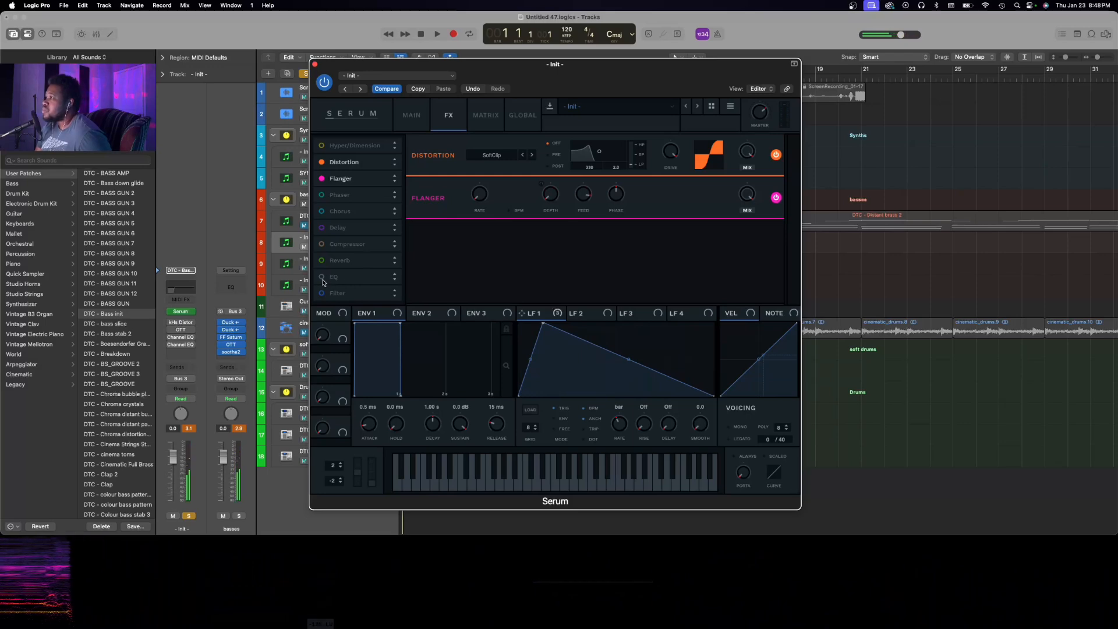
{"action": "left_click", "coordinate": [351, 278]}
{"action": "left_click_drag", "start_coordinate": [351, 278], "coordinate": [353, 195]}
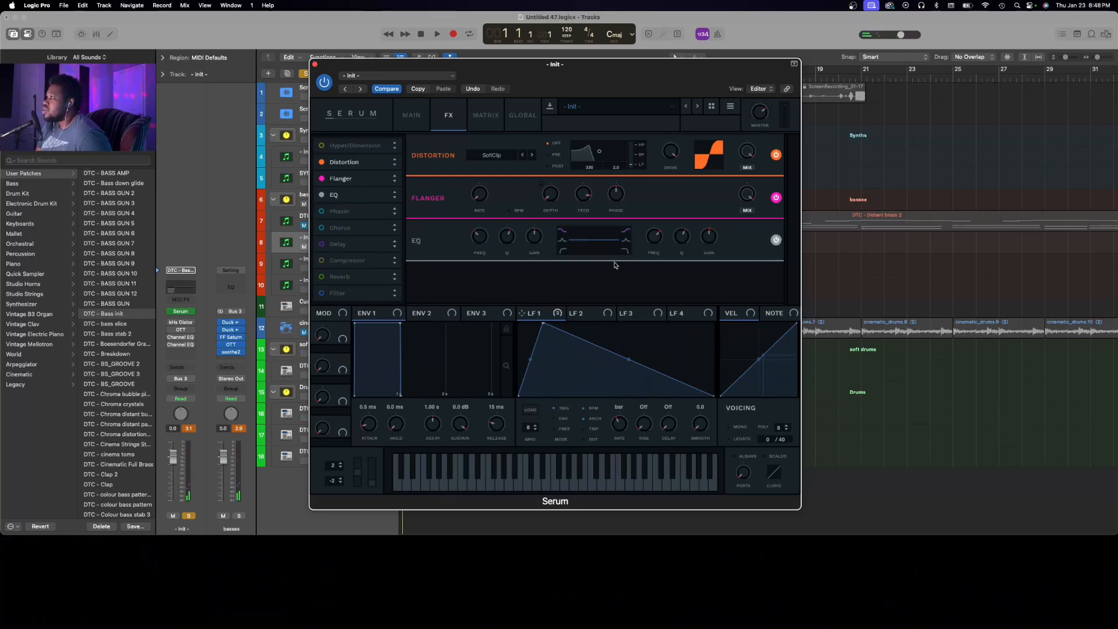
{"action": "left_click_drag", "start_coordinate": [707, 245], "coordinate": [710, 235]}
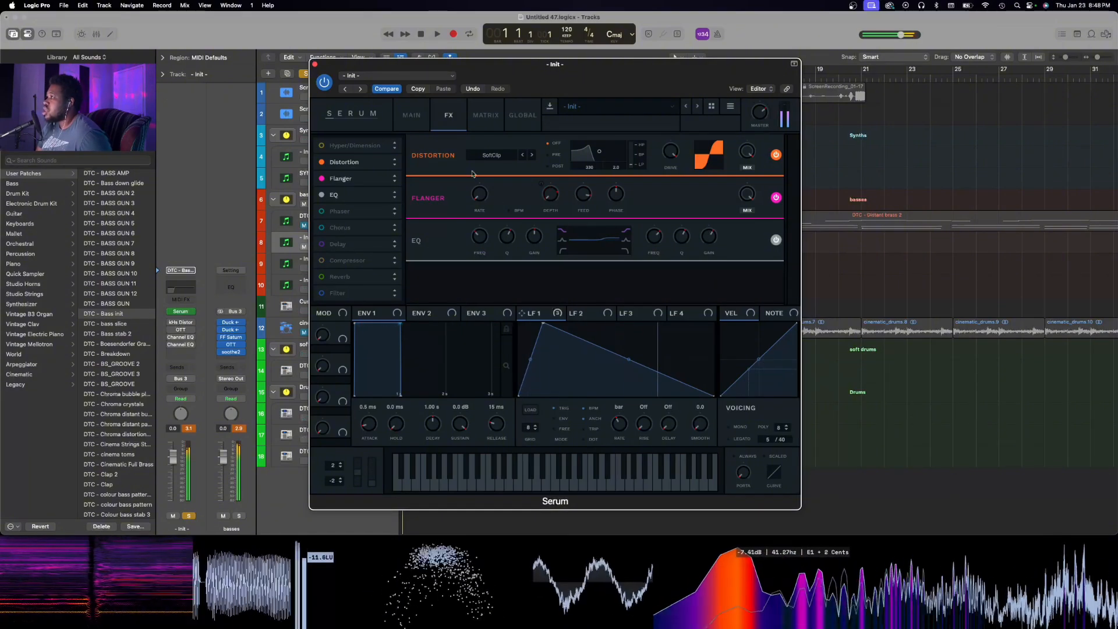
Assign NoteOn Rand2 to LFO1 Rate in the first empty modulation slot, with a small positive amount
{"action": "left_click", "coordinate": [415, 120]}
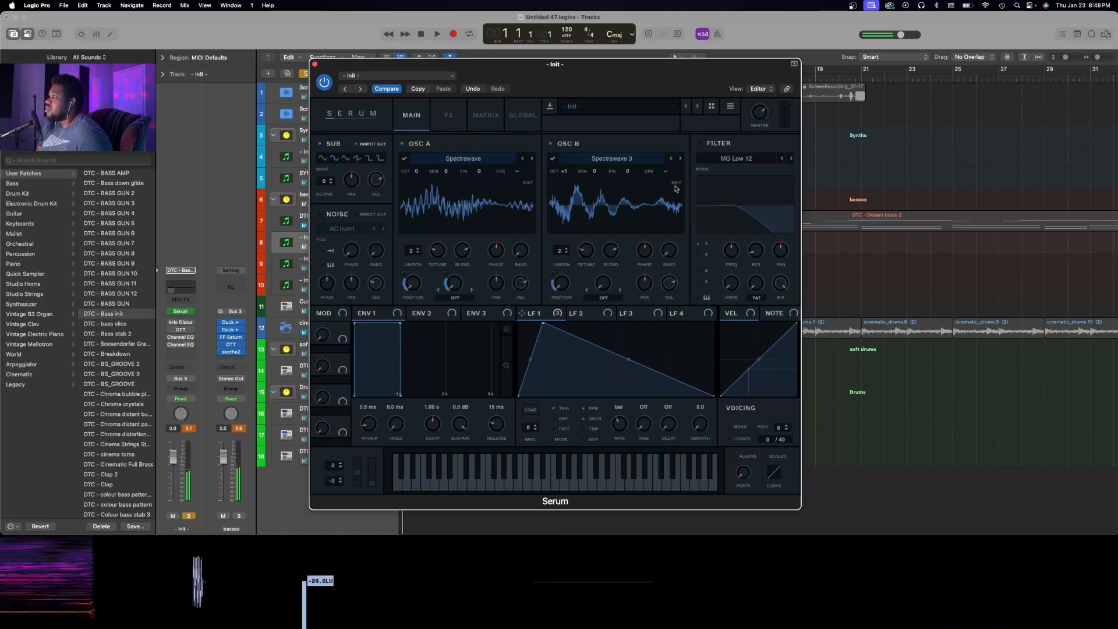
{"action": "left_click", "coordinate": [487, 123]}
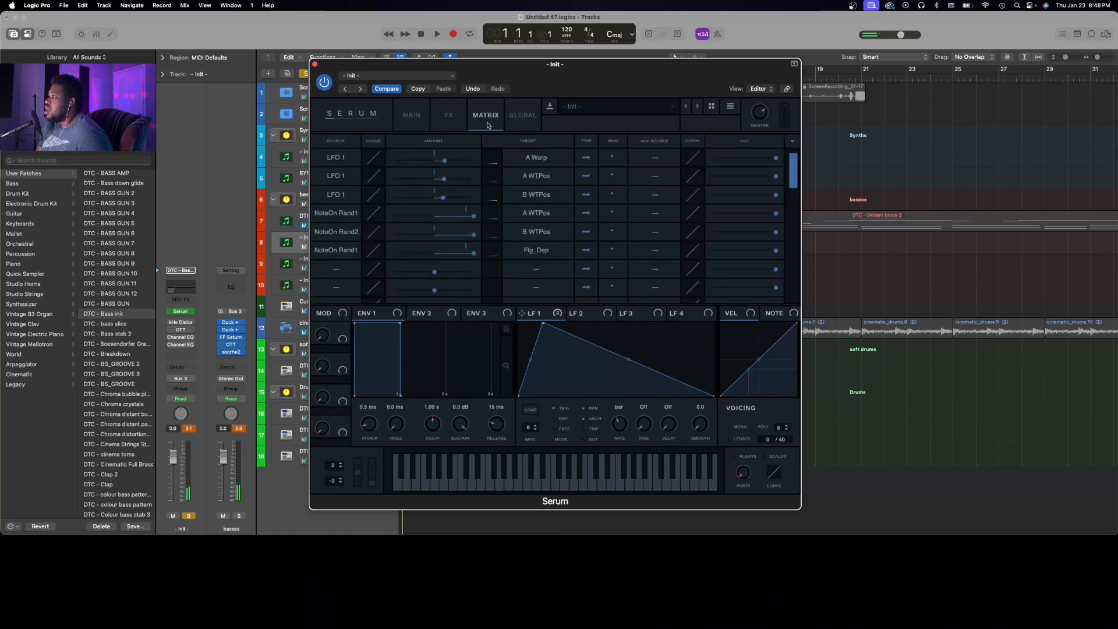
{"action": "left_click", "coordinate": [333, 272]}
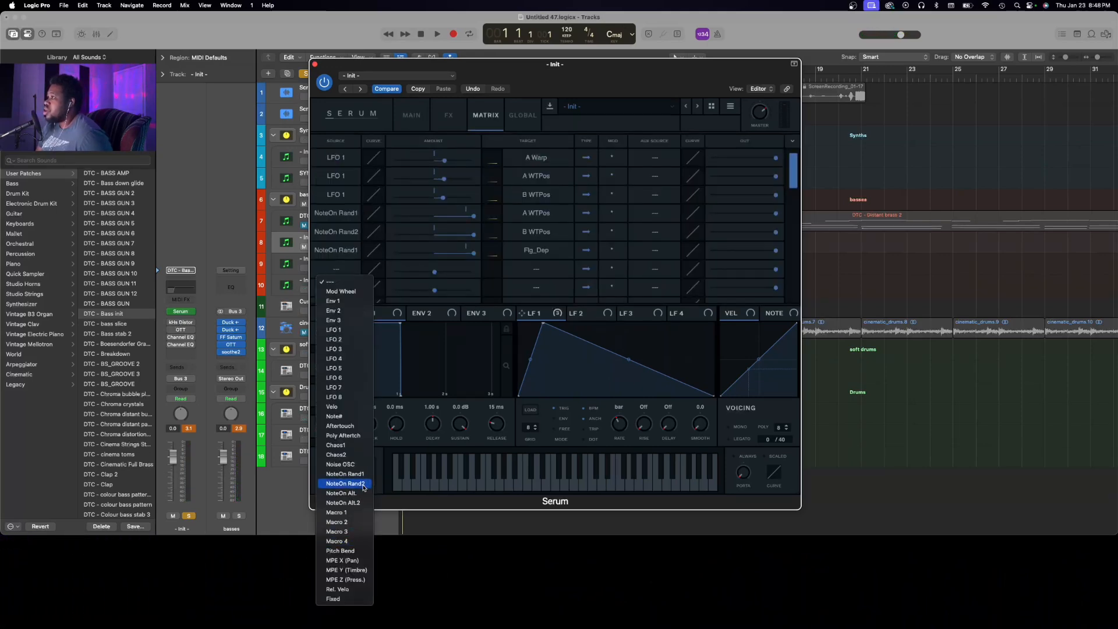
{"action": "left_click", "coordinate": [345, 484]}
{"action": "left_click", "coordinate": [530, 268]}
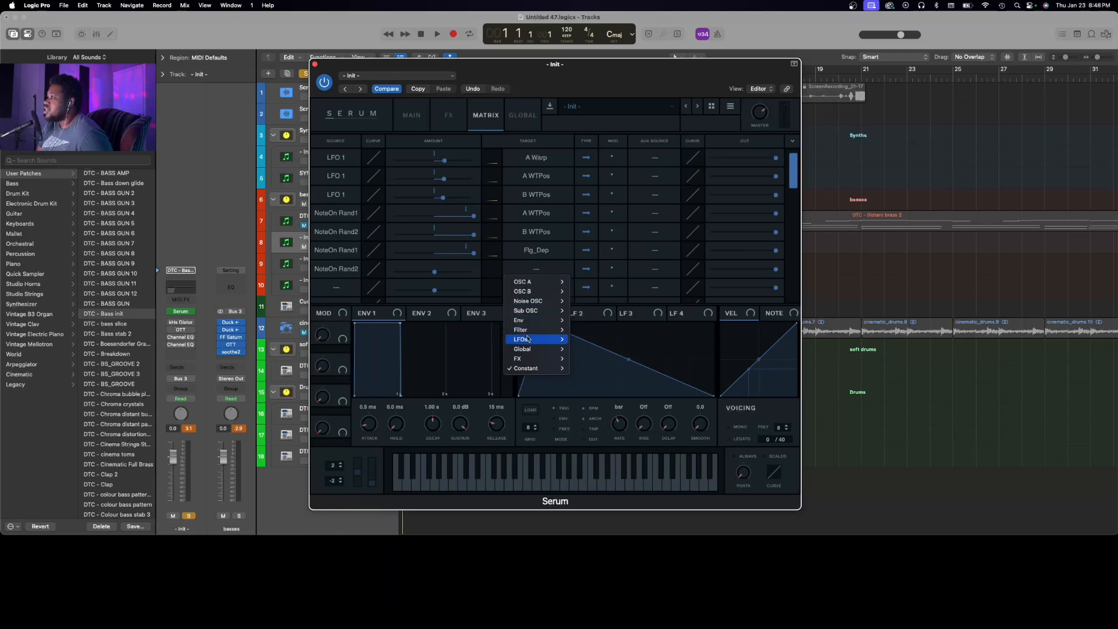
{"action": "mouse_move", "coordinate": [545, 339]}
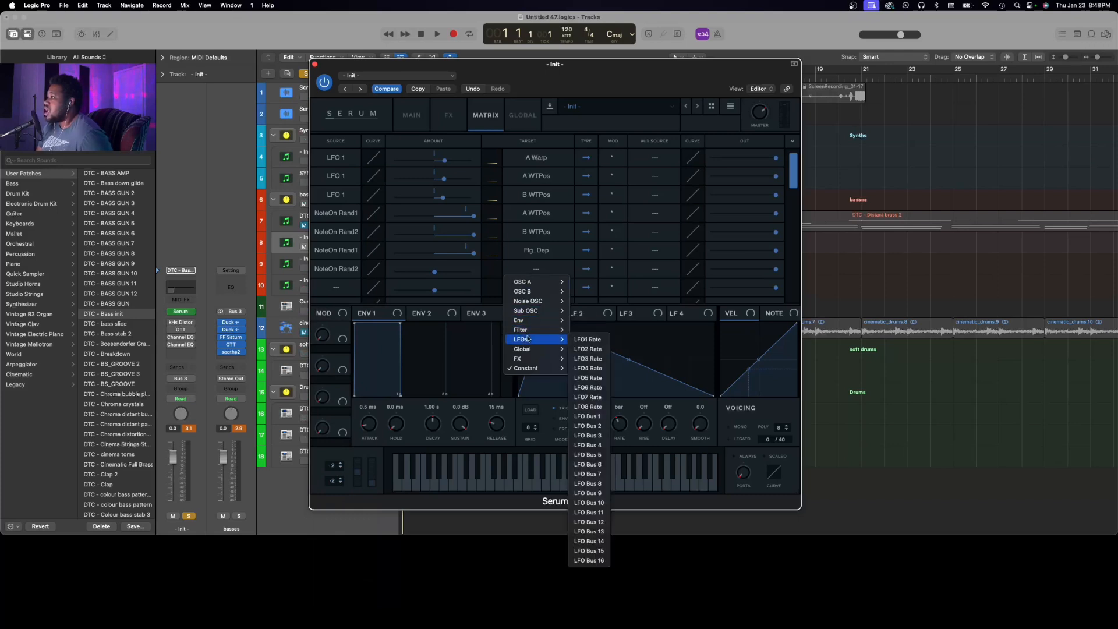
{"action": "left_click", "coordinate": [594, 340]}
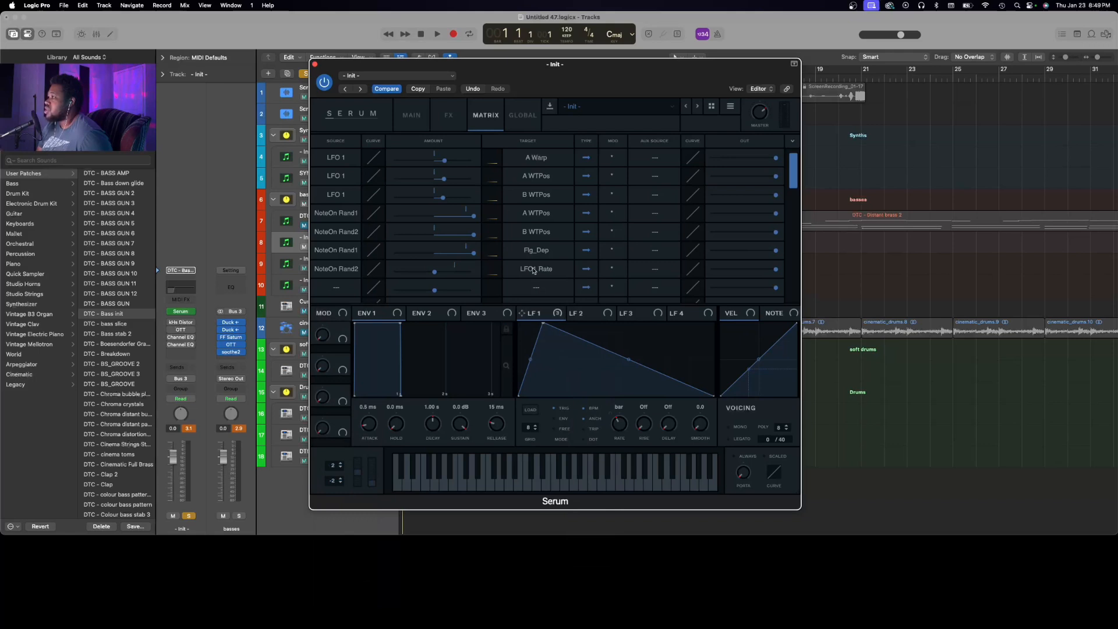
{"action": "left_click_drag", "start_coordinate": [434, 279], "coordinate": [468, 275]}
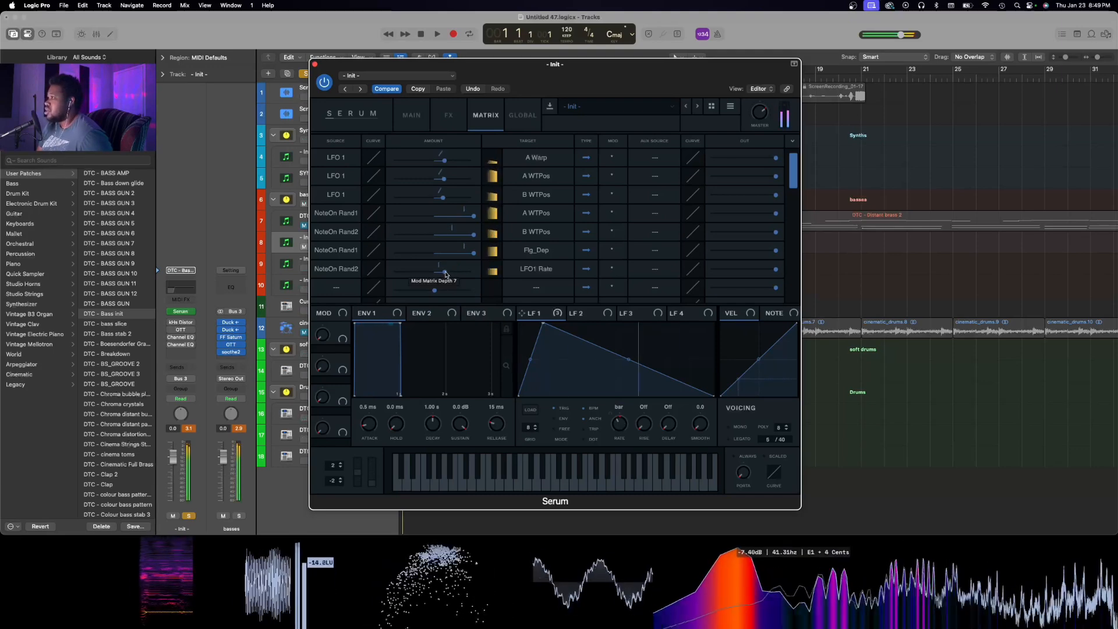
{"action": "left_click_drag", "start_coordinate": [446, 275], "coordinate": [447, 275]}
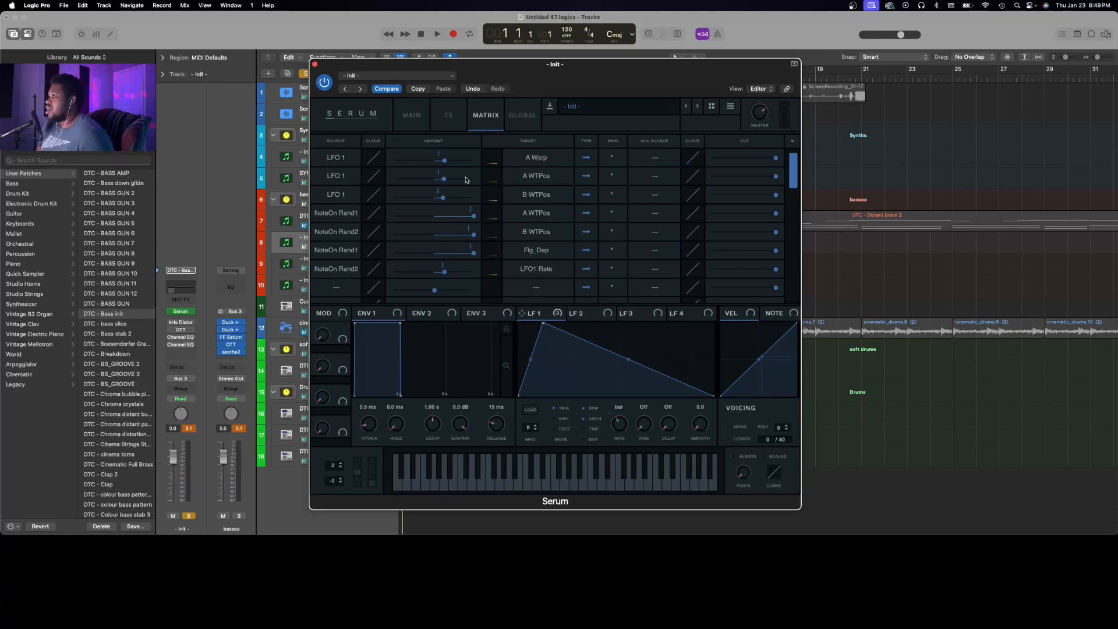
Turn on the filter and set its type to Bandreject from the Misc filter types
{"action": "left_click", "coordinate": [412, 116]}
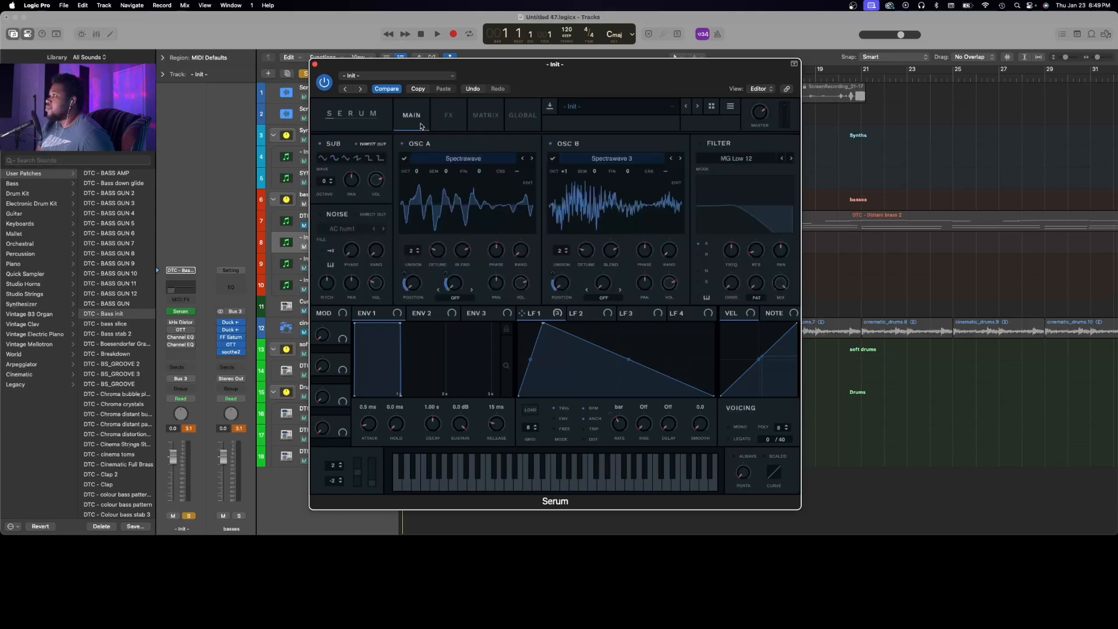
{"action": "left_click", "coordinate": [702, 144]}
{"action": "left_click", "coordinate": [746, 159]}
{"action": "mouse_move", "coordinate": [739, 200]}
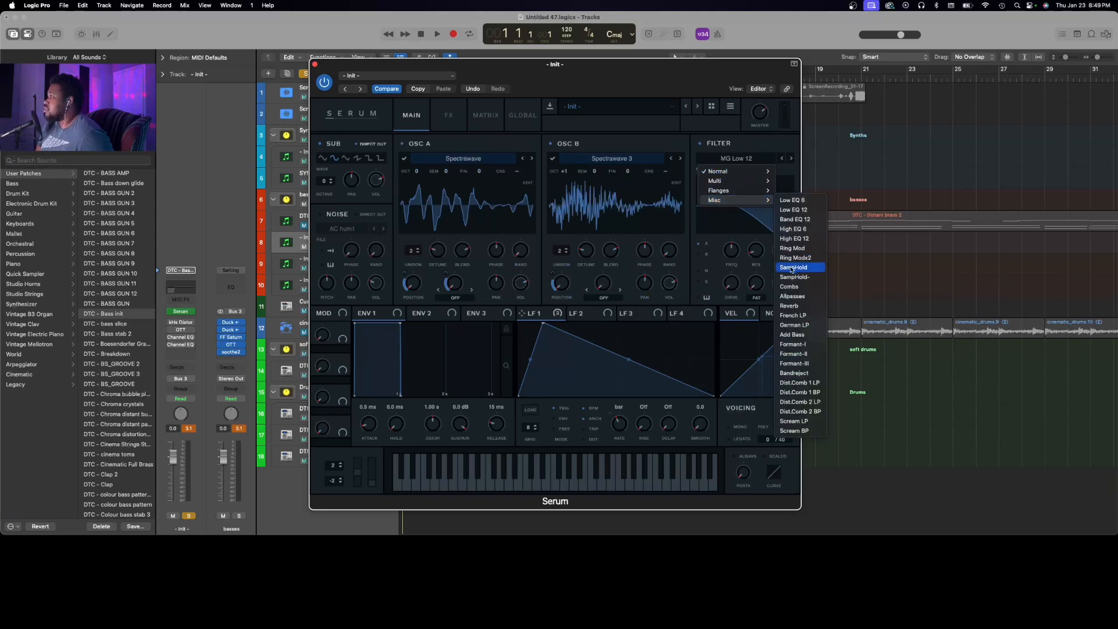
{"action": "left_click", "coordinate": [794, 372]}
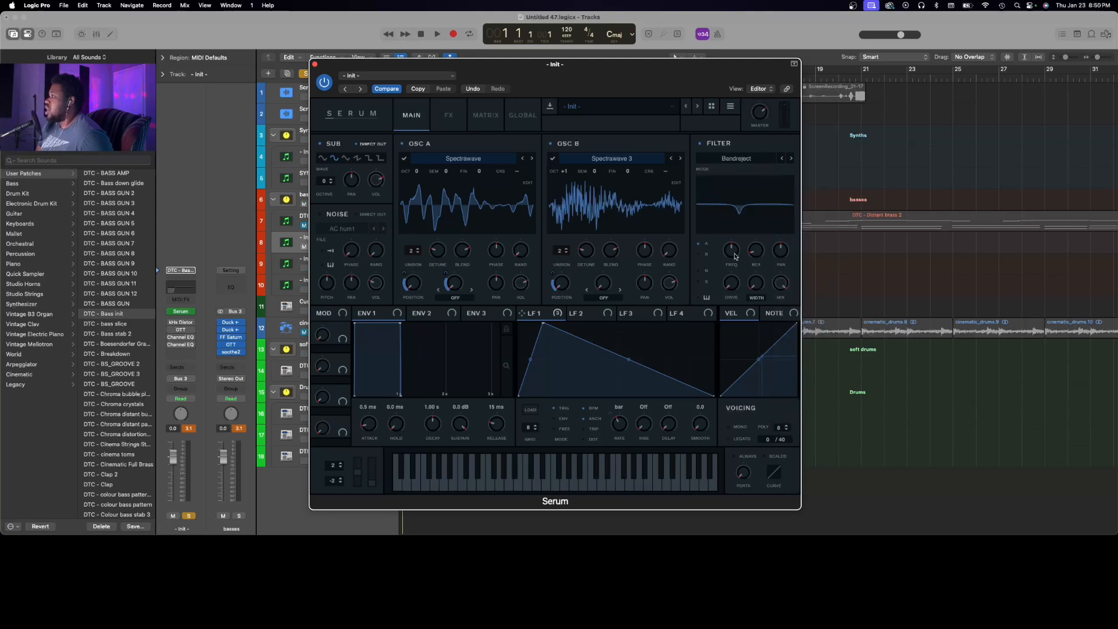
Raise the Bandreject filter's resonance to about 57% and set its cutoff to about 408 Hz
{"action": "left_click_drag", "start_coordinate": [736, 256], "coordinate": [763, 224]}
{"action": "left_click_drag", "start_coordinate": [756, 285], "coordinate": [758, 258]}
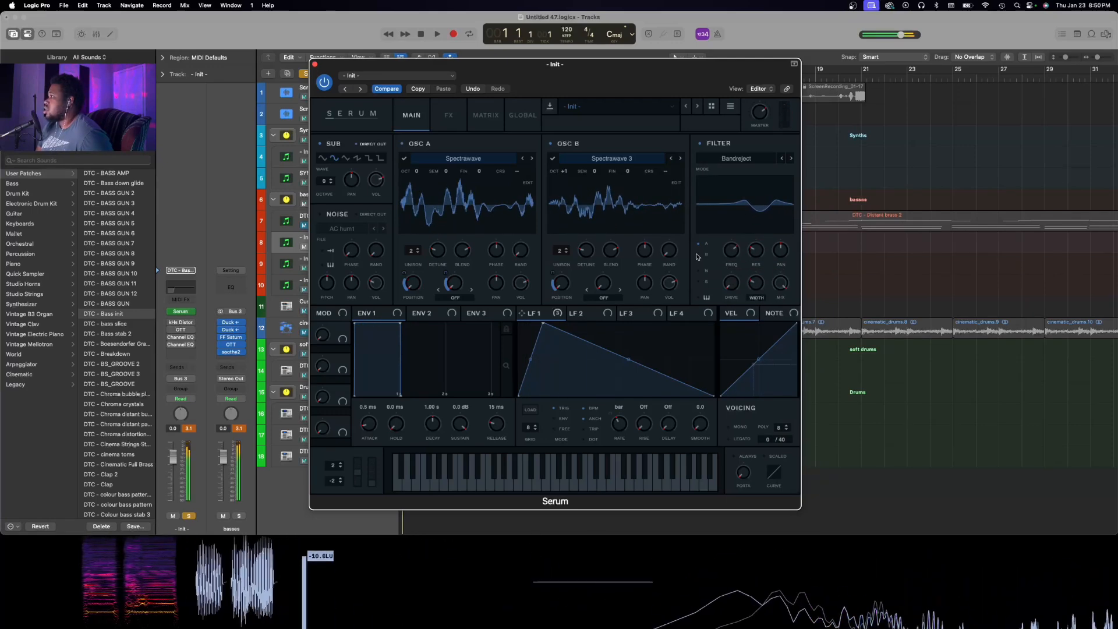
{"action": "left_click_drag", "start_coordinate": [726, 249], "coordinate": [720, 269]}
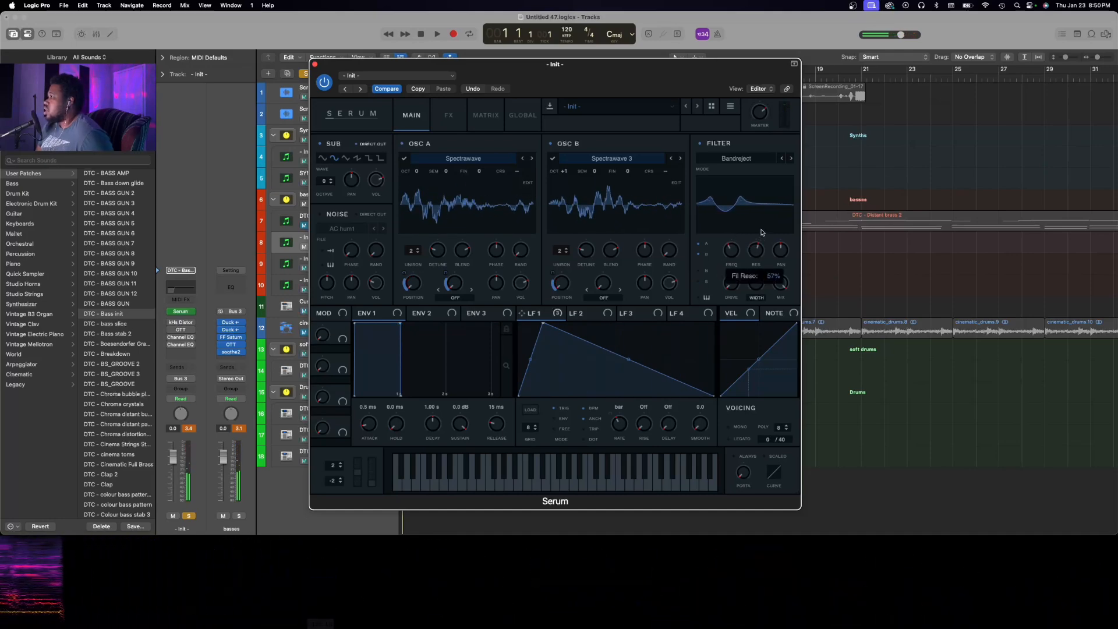
{"action": "left_click_drag", "start_coordinate": [753, 283], "coordinate": [732, 247]}
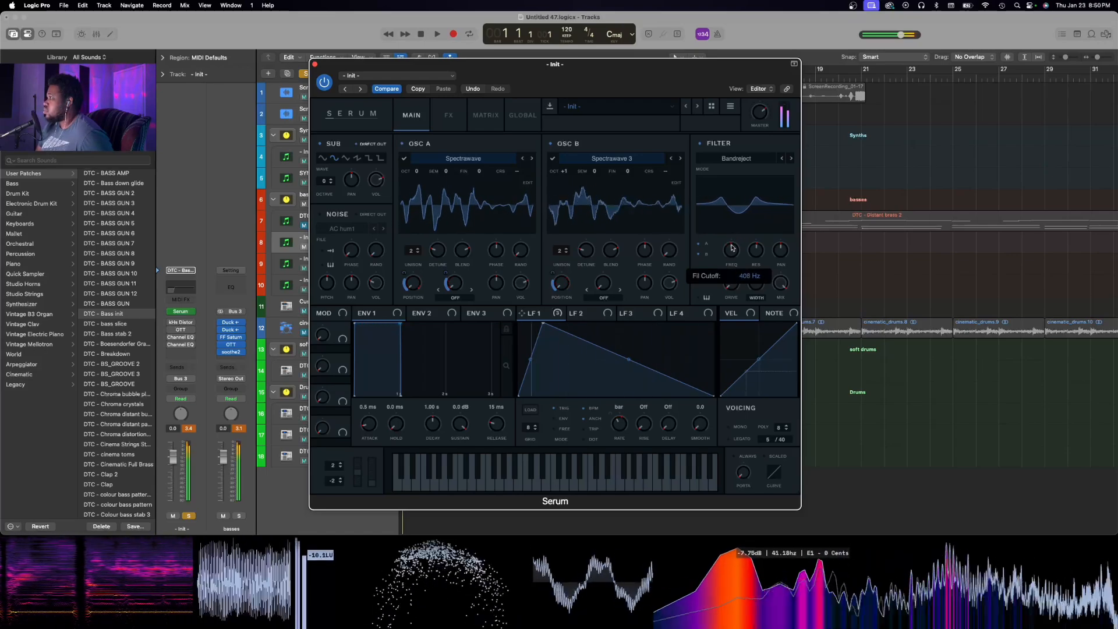
Assign NoteOn Rand1 to Fil Cutoff in the next empty modulation slot, at roughly a third of the maximum amount
{"action": "left_click", "coordinate": [476, 118]}
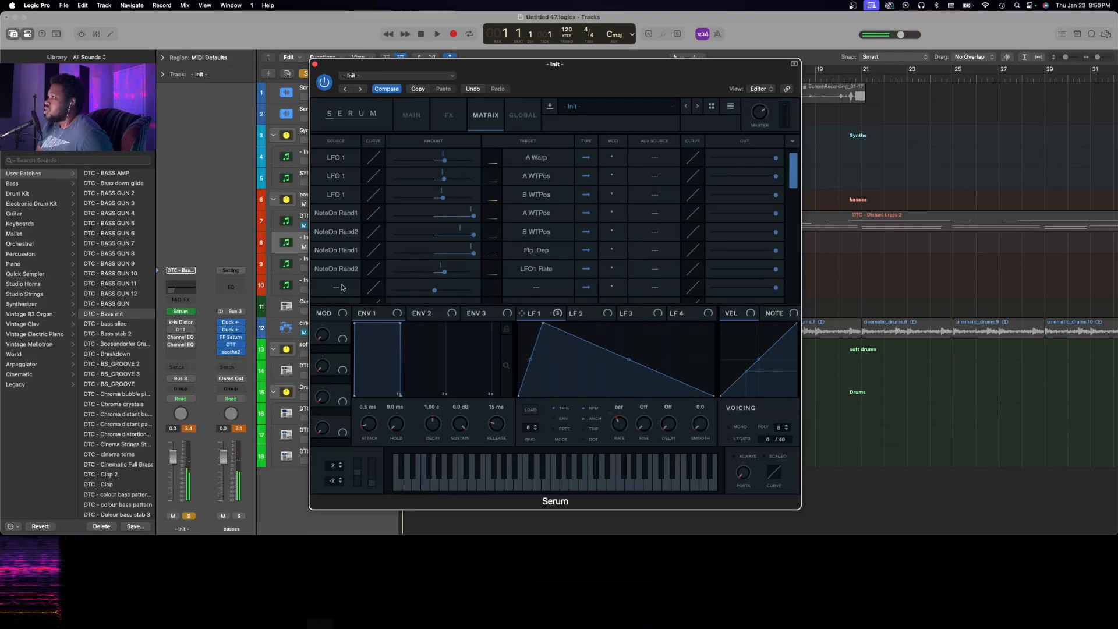
{"action": "left_click", "coordinate": [531, 285]}
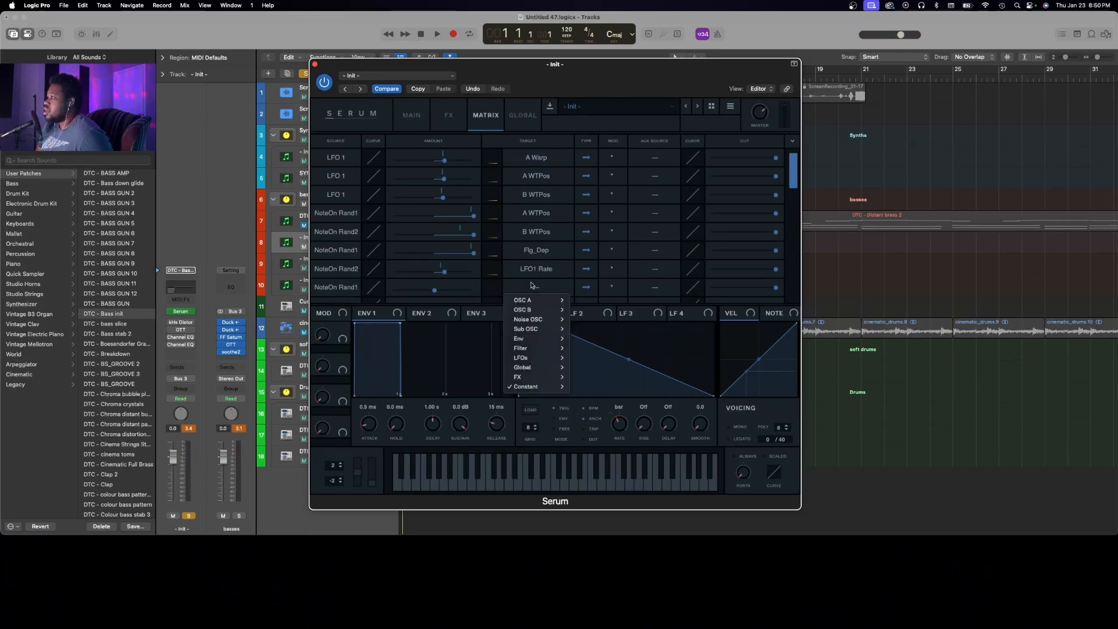
{"action": "mouse_move", "coordinate": [542, 348]}
{"action": "left_click", "coordinate": [591, 349]}
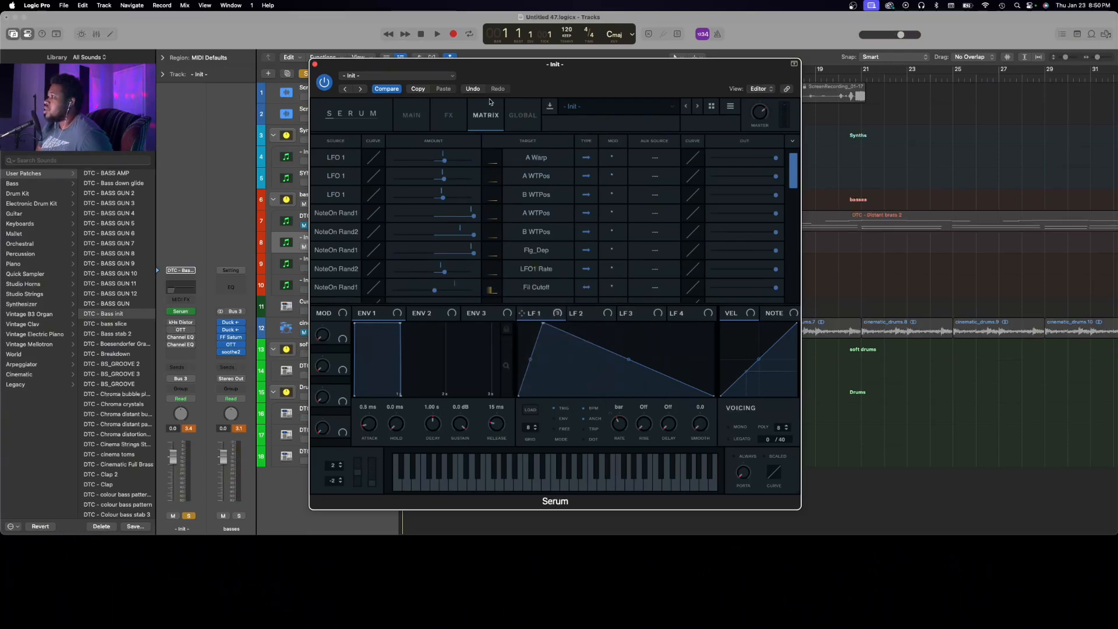
{"action": "left_click", "coordinate": [419, 113]}
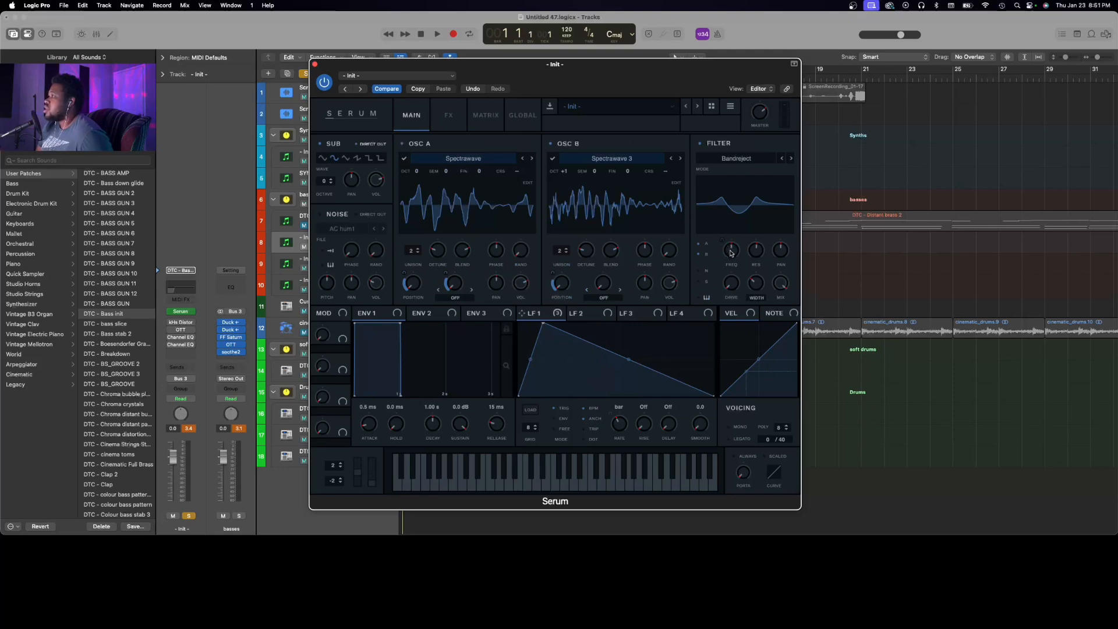
{"action": "left_click", "coordinate": [478, 116]}
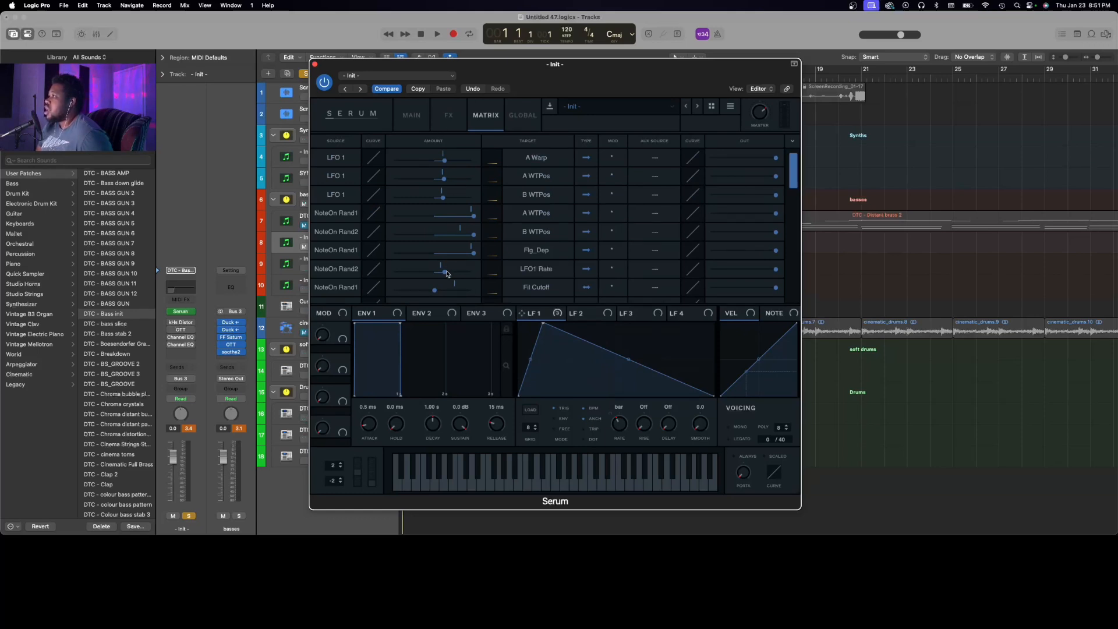
{"action": "left_click_drag", "start_coordinate": [436, 292], "coordinate": [444, 292]}
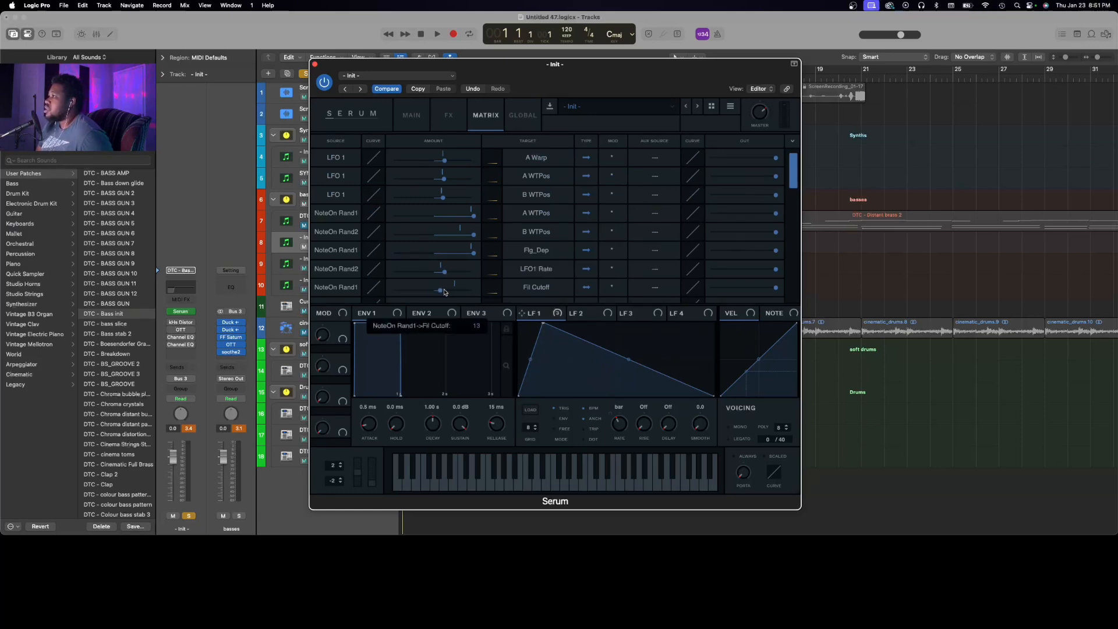
Assign LFO 1 to the filter cutoff and lower that modulation's amount by about half
{"action": "left_click", "coordinate": [416, 105]}
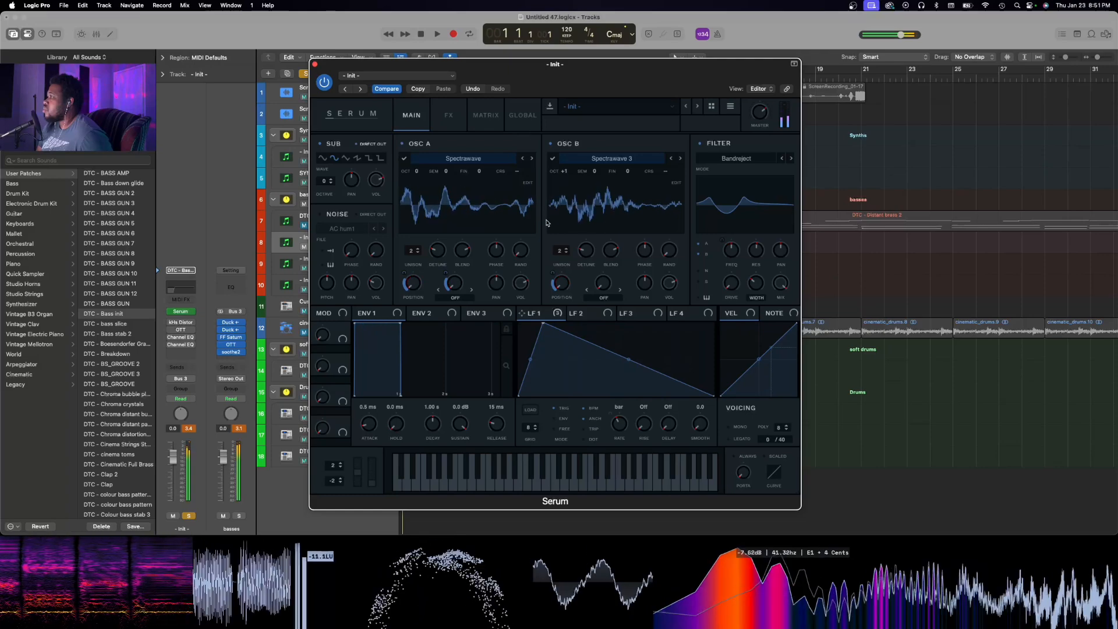
{"action": "left_click_drag", "start_coordinate": [554, 314], "coordinate": [732, 251]}
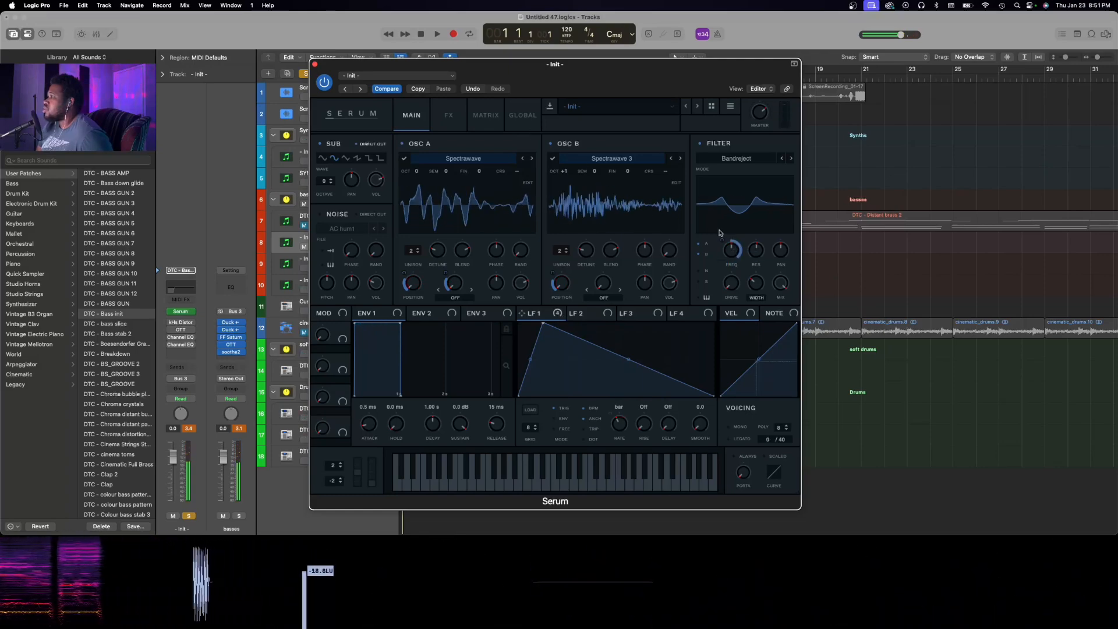
{"action": "left_click", "coordinate": [486, 115]}
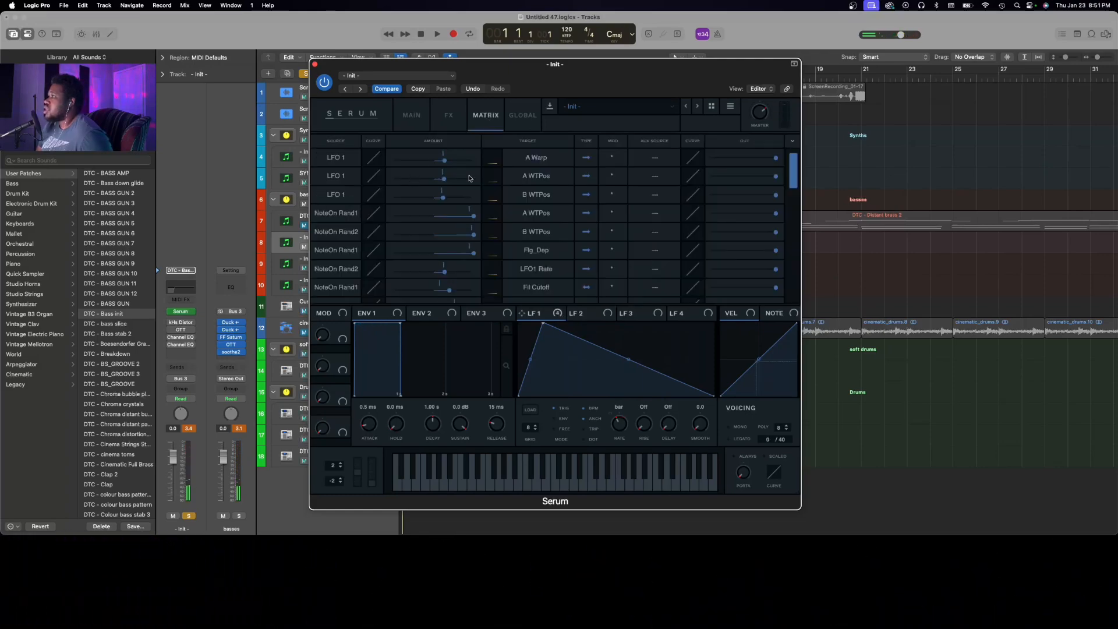
{"action": "scroll", "coordinate": [426, 211], "scroll_direction": "down", "scroll_amount": 5}
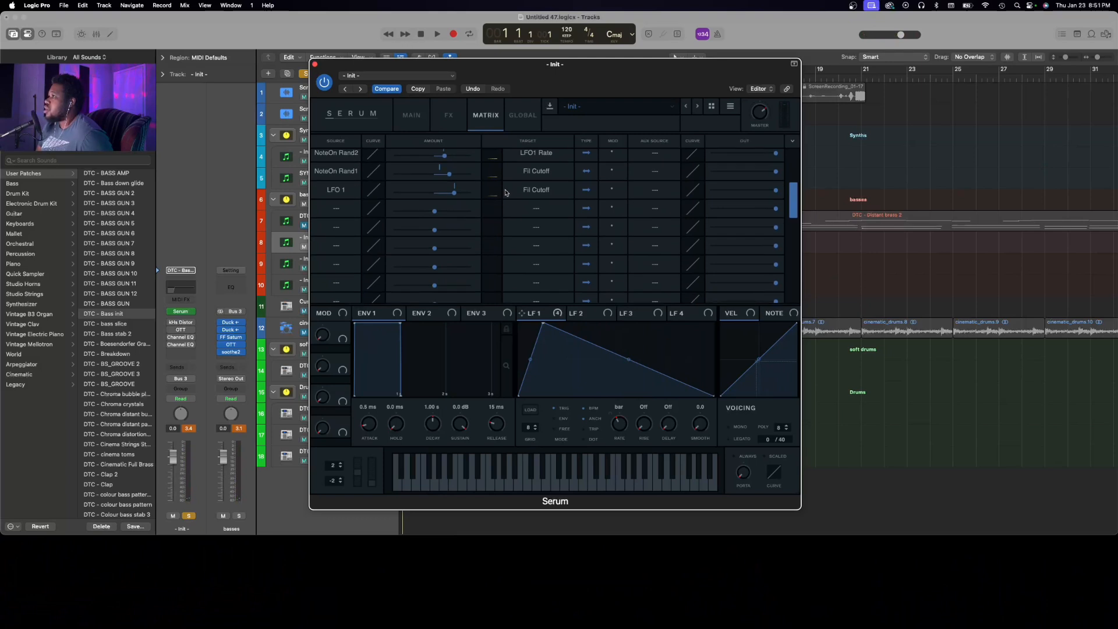
{"action": "left_click", "coordinate": [417, 114]}
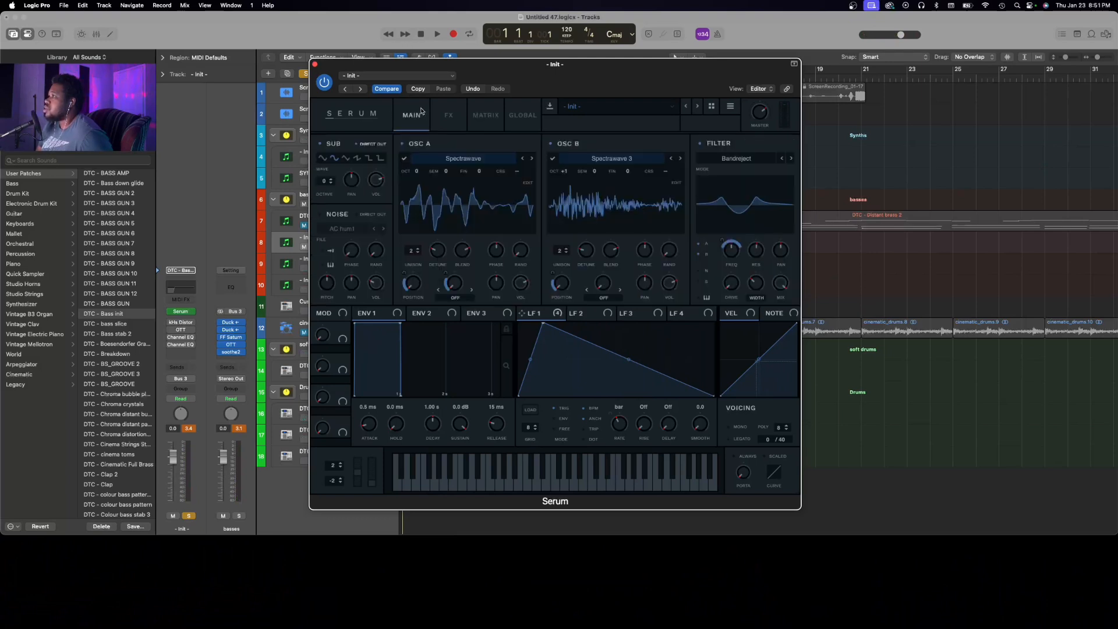
{"action": "mouse_move", "coordinate": [725, 240]}
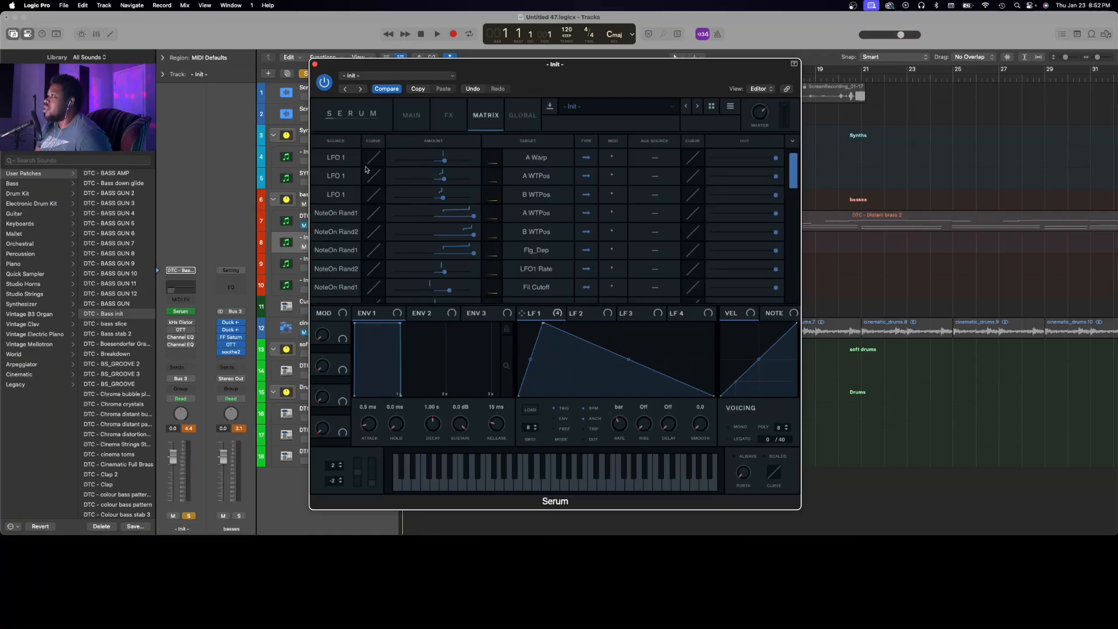
Clear the LFO1 Rate target from the NoteOn Rand2 modulation and set LFO 1's rate to 2 bar
{"action": "scroll", "coordinate": [452, 239], "scroll_direction": "down", "scroll_amount": 2}
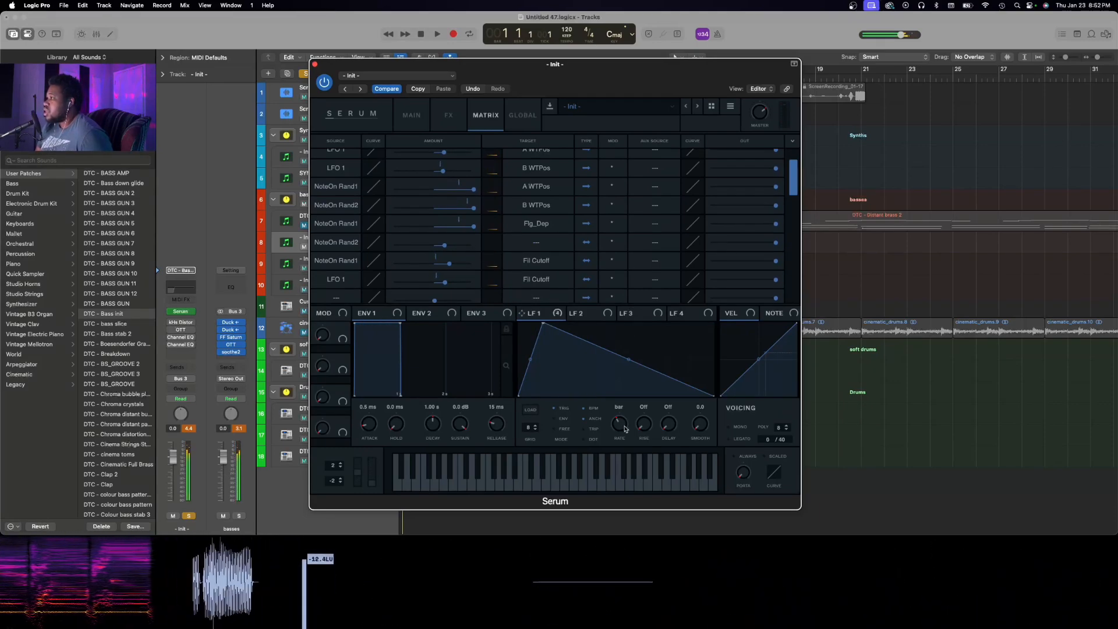
{"action": "left_click_drag", "start_coordinate": [622, 426], "coordinate": [622, 432]}
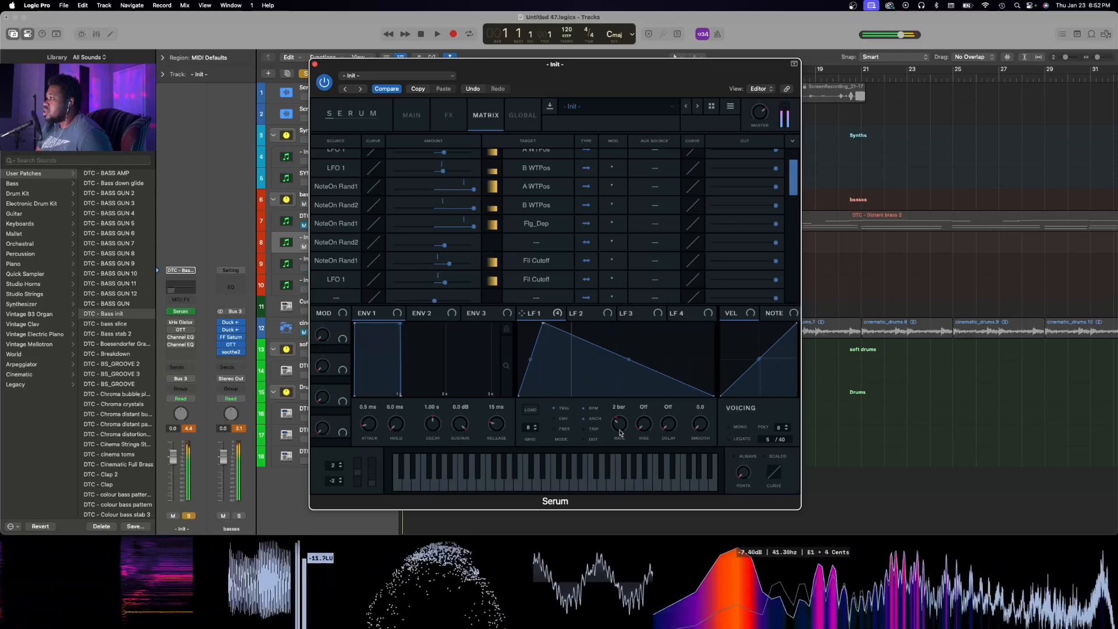
Modulate the curve of LFO 1's falling segment with LFO 2 via LFO Bus 1, and move LFO 2's peak to the middle of its shape
{"action": "right_click", "coordinate": [629, 361]}
{"action": "mouse_move", "coordinate": [646, 407]}
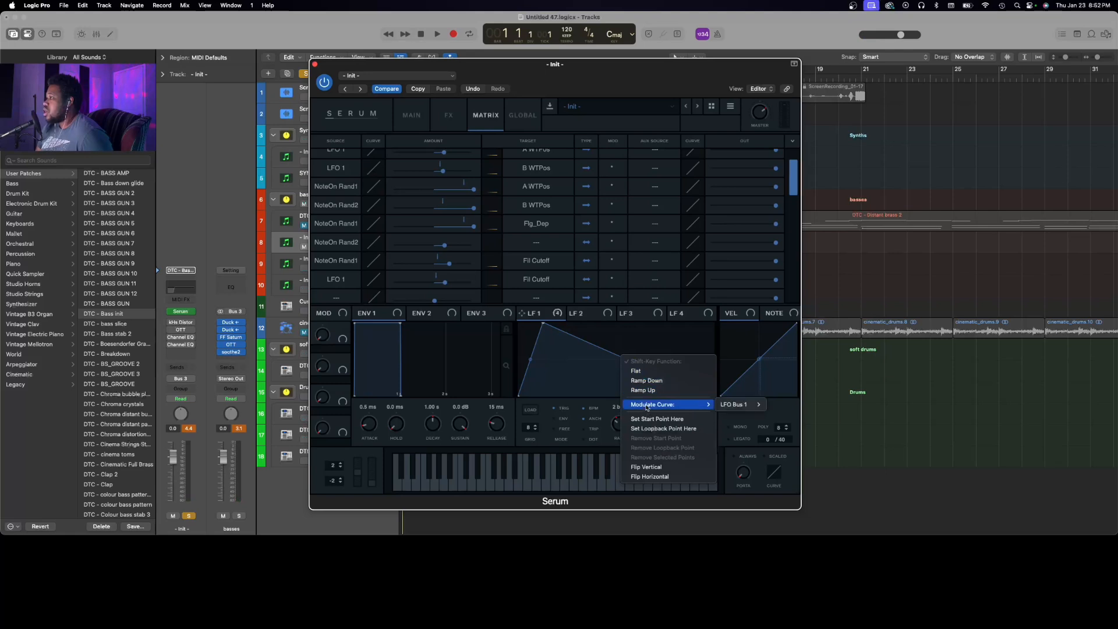
{"action": "mouse_move", "coordinate": [732, 408]}
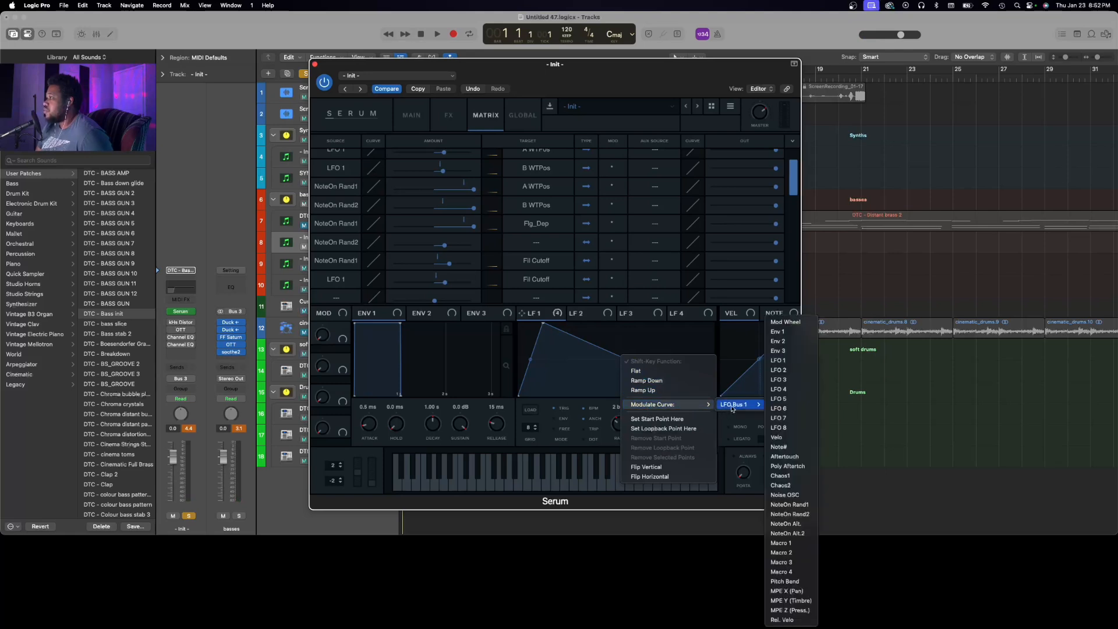
{"action": "left_click", "coordinate": [779, 370]}
{"action": "left_click", "coordinate": [598, 317]}
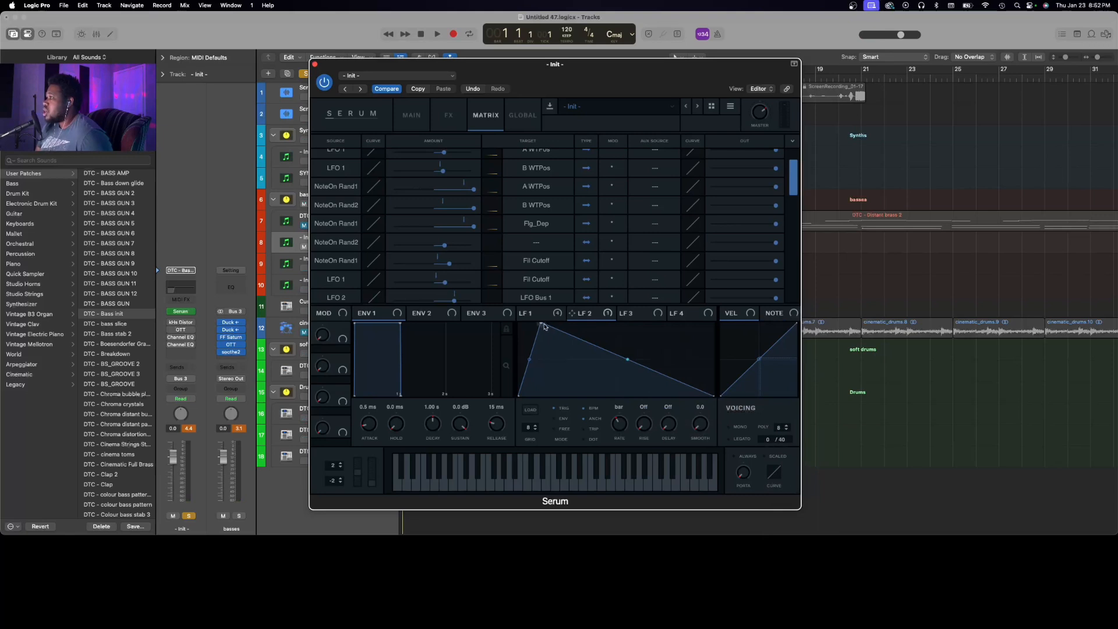
{"action": "left_click_drag", "start_coordinate": [544, 327], "coordinate": [617, 324]}
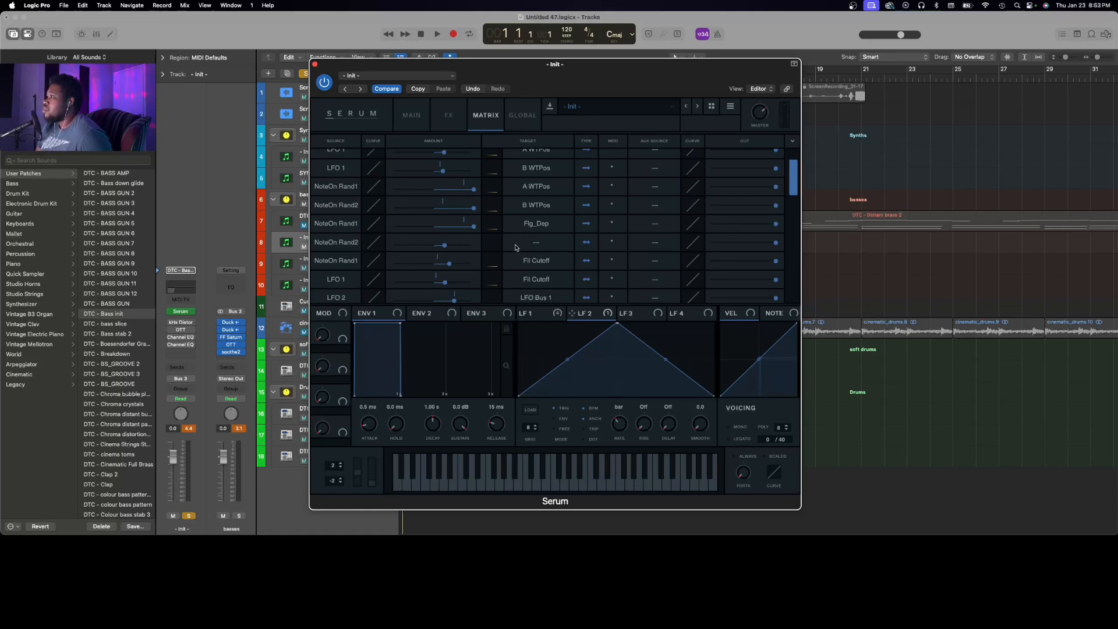
Set the target of the NoteOn Rand2 modulation without a destination to LFO2 Rate
{"action": "left_click", "coordinate": [536, 249]}
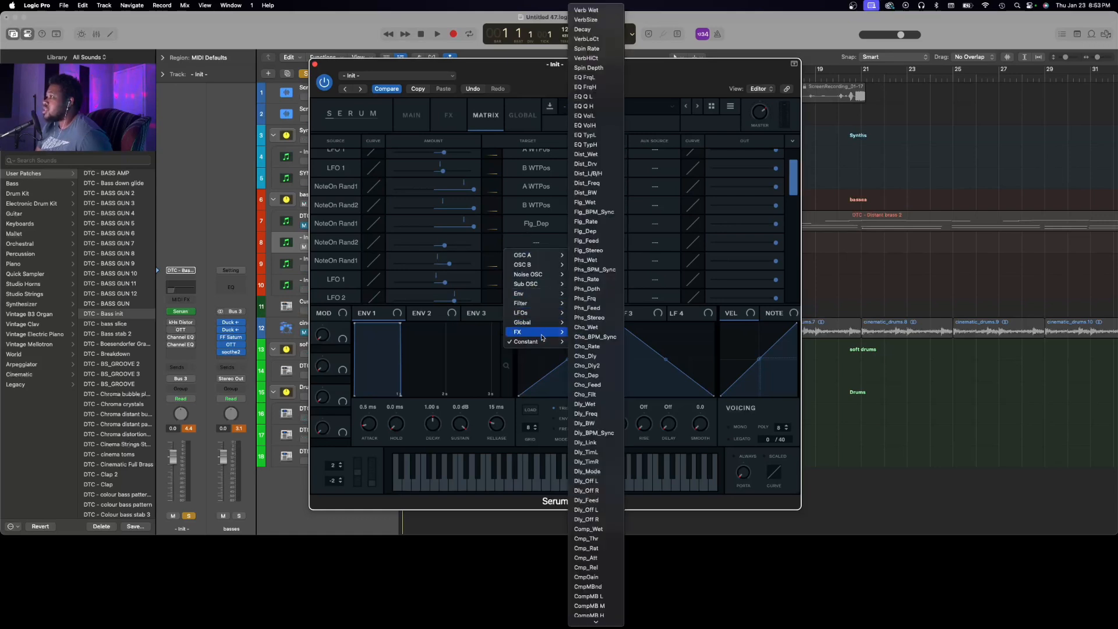
{"action": "mouse_move", "coordinate": [544, 270]}
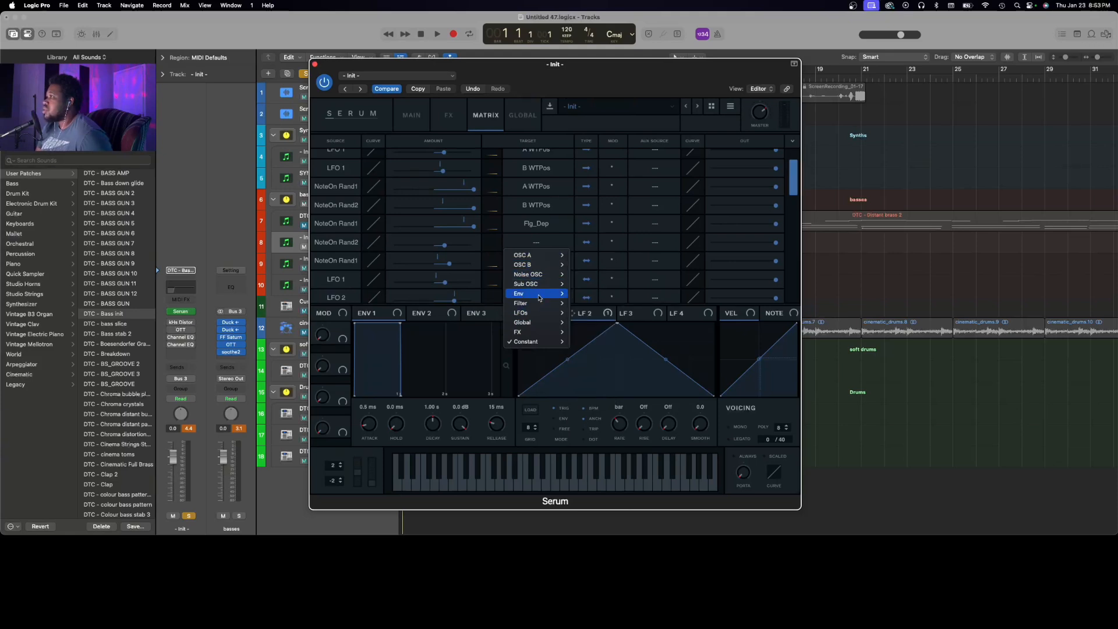
{"action": "mouse_move", "coordinate": [534, 315]}
{"action": "left_click", "coordinate": [588, 322]}
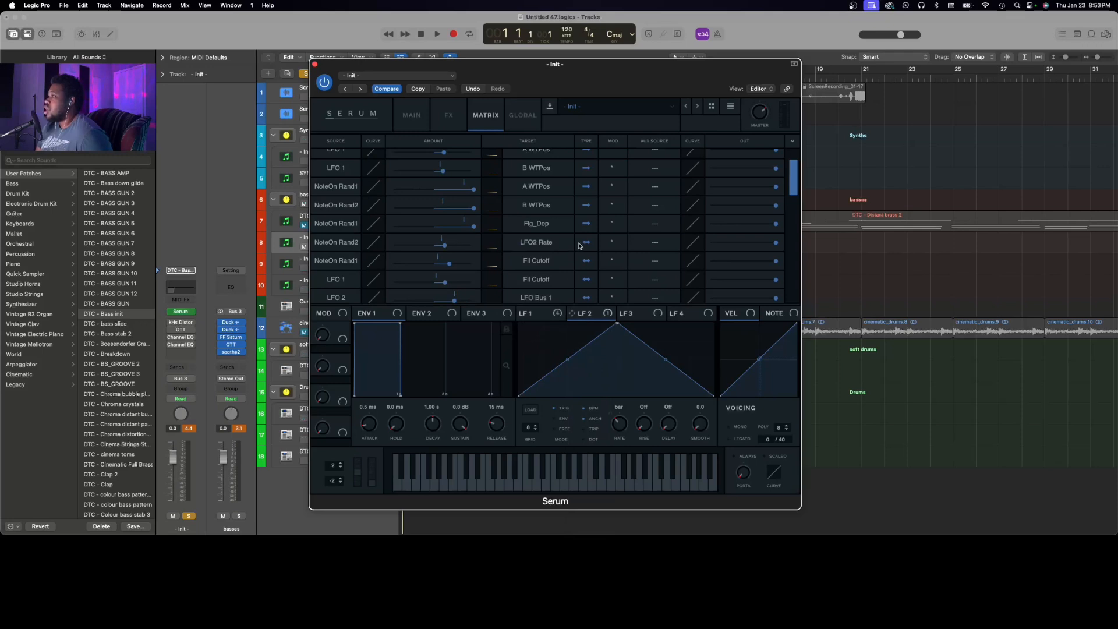
Set the NoteOn Rand2 modulation of LFO2 Rate to 29 and readjust the curve of LFO 1's falling segment
{"action": "left_click_drag", "start_coordinate": [450, 249], "coordinate": [451, 222]}
{"action": "left_click_drag", "start_coordinate": [483, 247], "coordinate": [440, 251]}
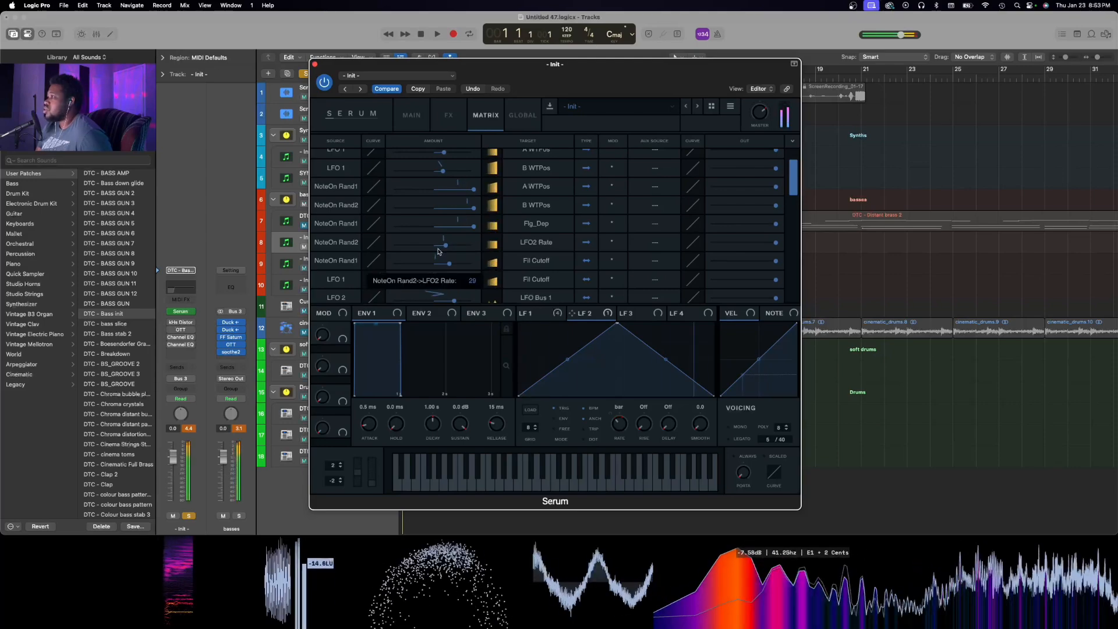
{"action": "left_click", "coordinate": [533, 315]}
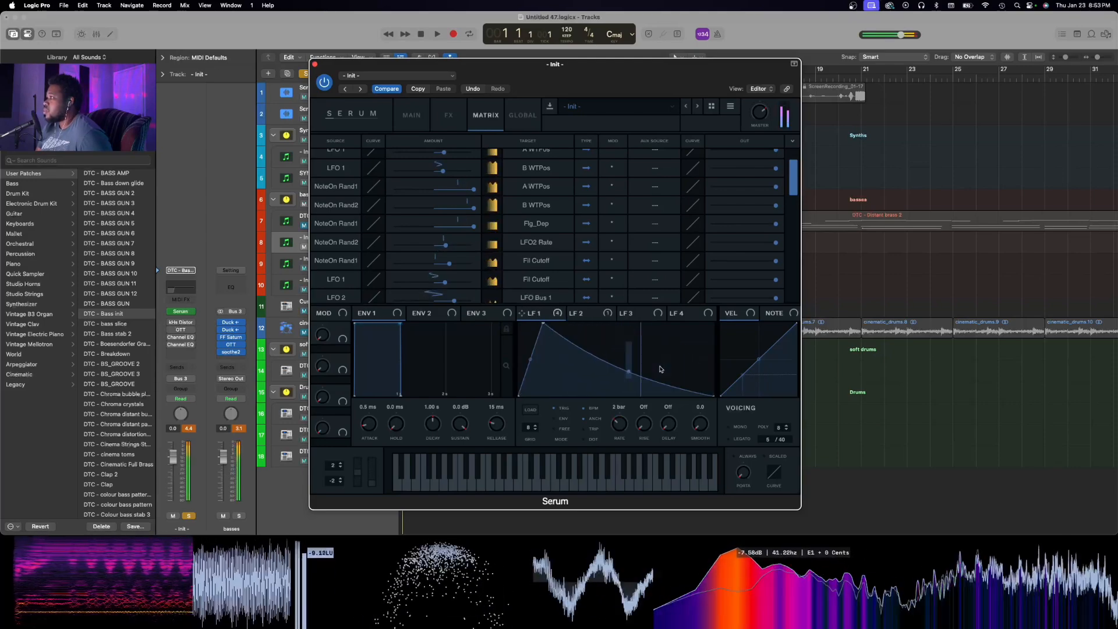
{"action": "double_click", "coordinate": [629, 369]}
{"action": "left_click_drag", "start_coordinate": [628, 369], "coordinate": [629, 370]}
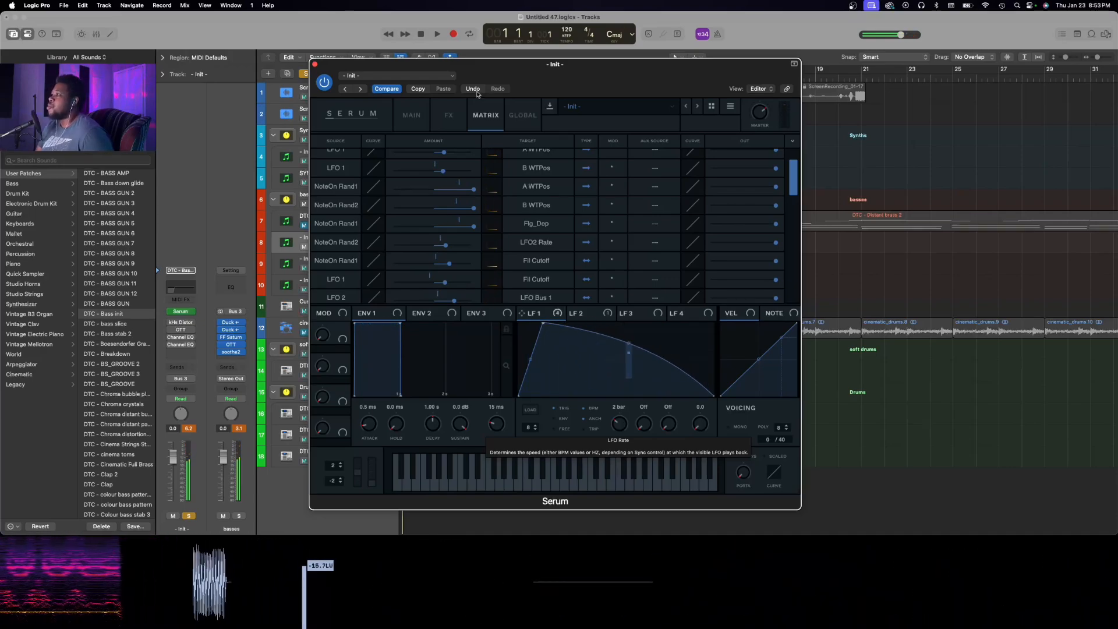
Enable the kHs Distortion and OTT inserts on the synth's channel strip and check their settings
{"action": "left_click", "coordinate": [411, 116]}
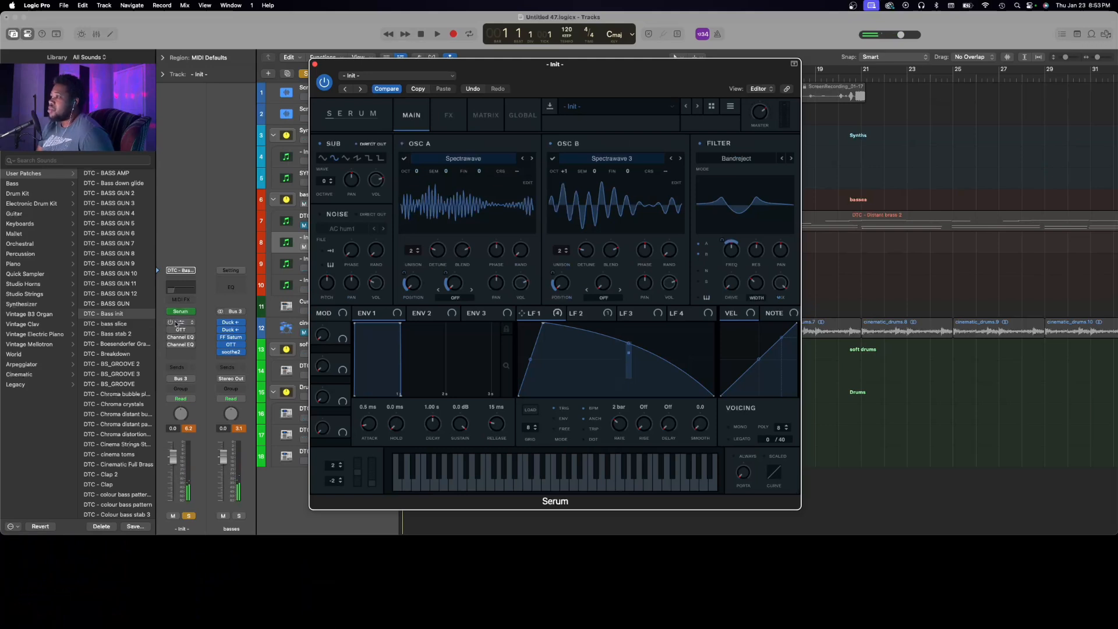
{"action": "left_click", "coordinate": [172, 324]}
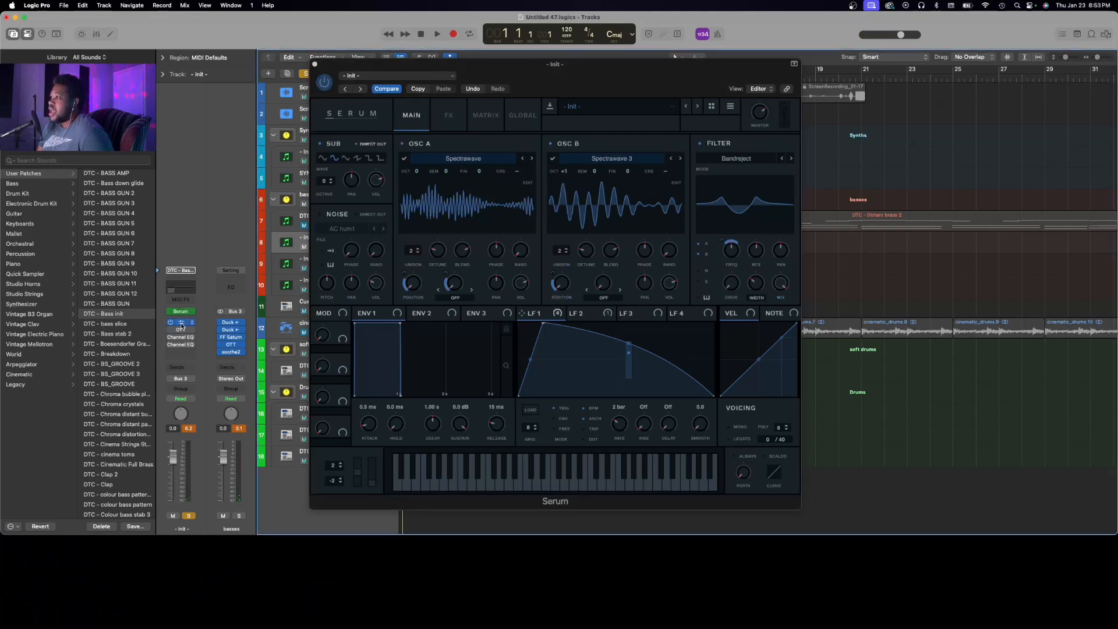
{"action": "left_click", "coordinate": [181, 324]}
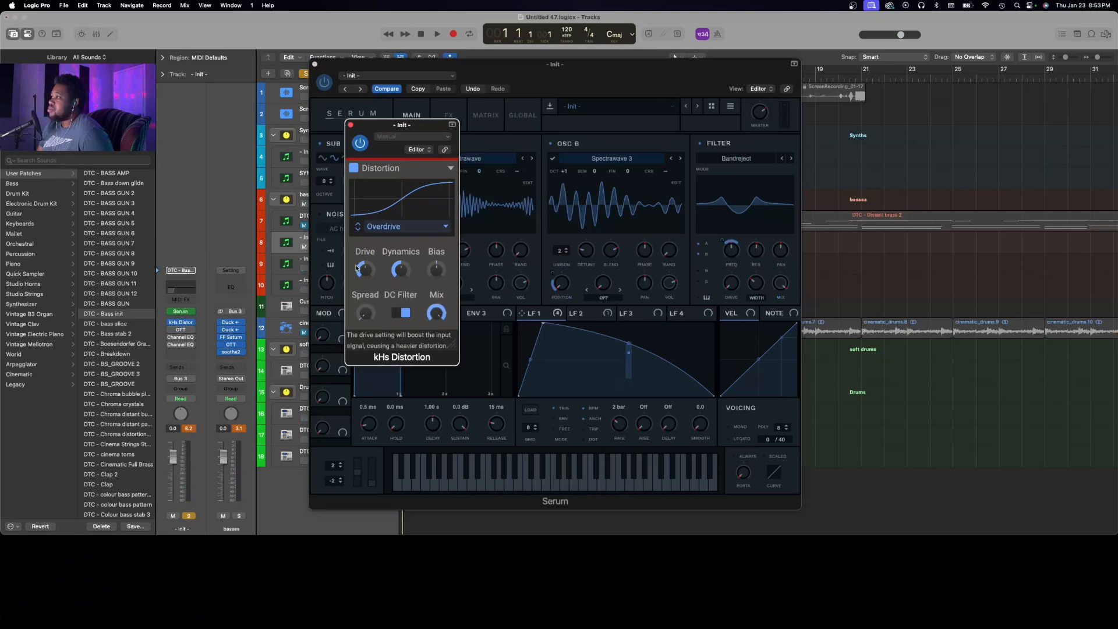
{"action": "left_click", "coordinate": [172, 333]}
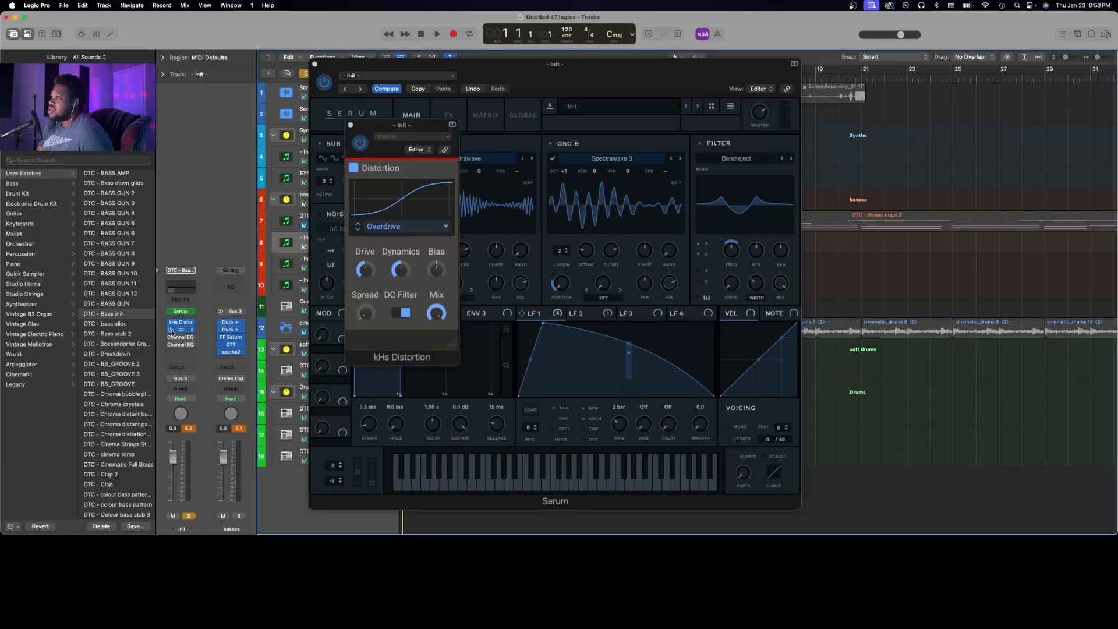
{"action": "left_click", "coordinate": [180, 330]}
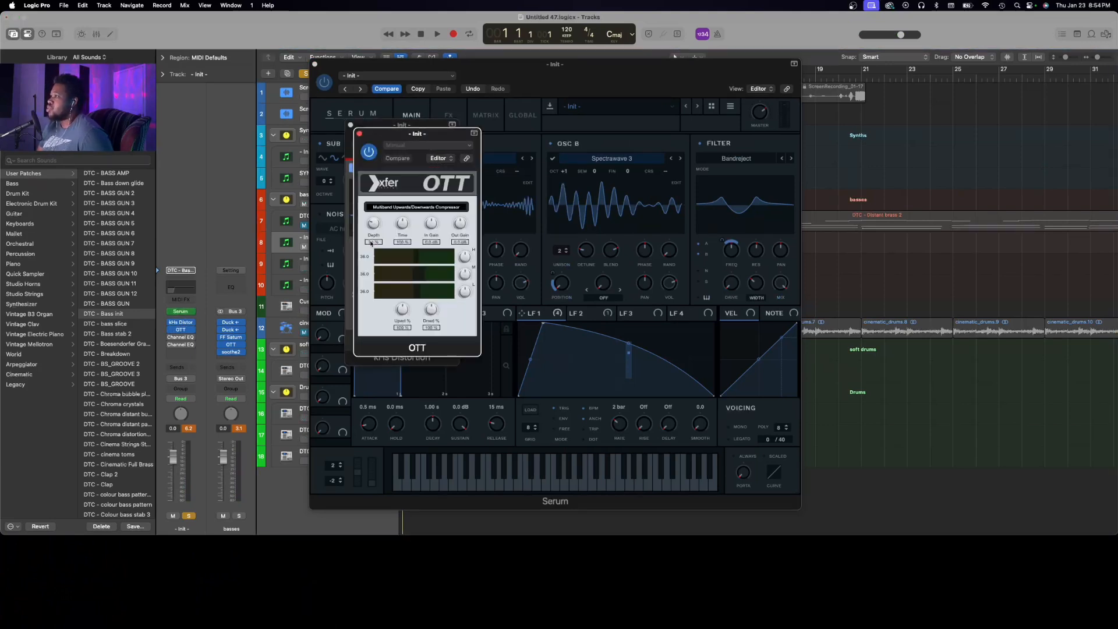
{"action": "left_click", "coordinate": [359, 134]}
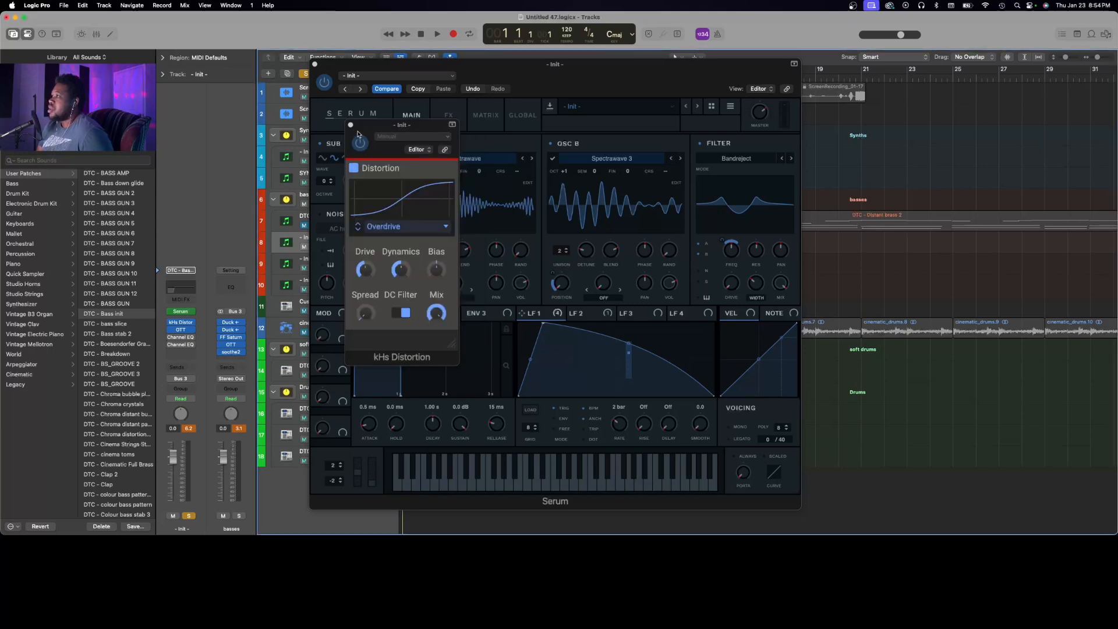
{"action": "left_click", "coordinate": [351, 126]}
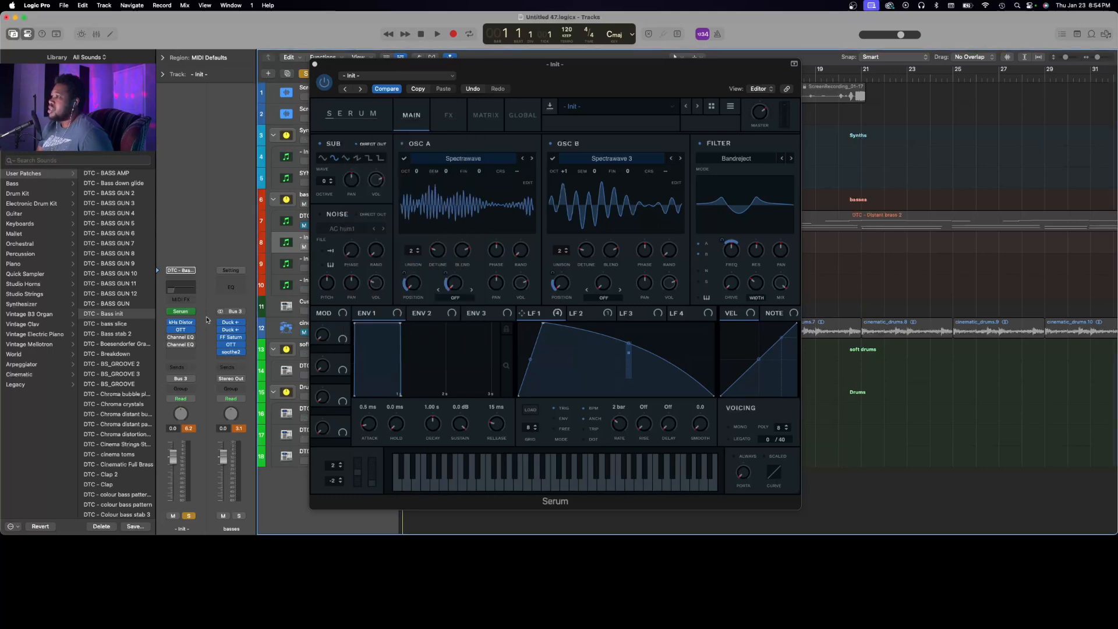
Enable both Channel EQ inserts on the synth's channel strip and check their low-cut settings
{"action": "left_click", "coordinate": [178, 343]}
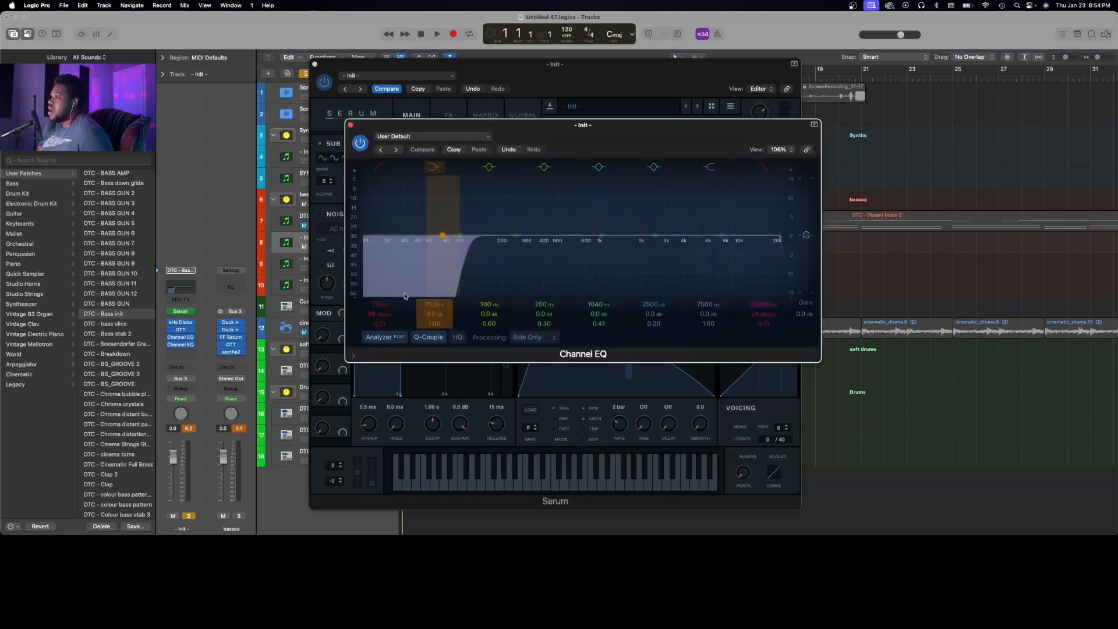
{"action": "left_click", "coordinate": [362, 145]}
{"action": "left_click", "coordinate": [351, 125]}
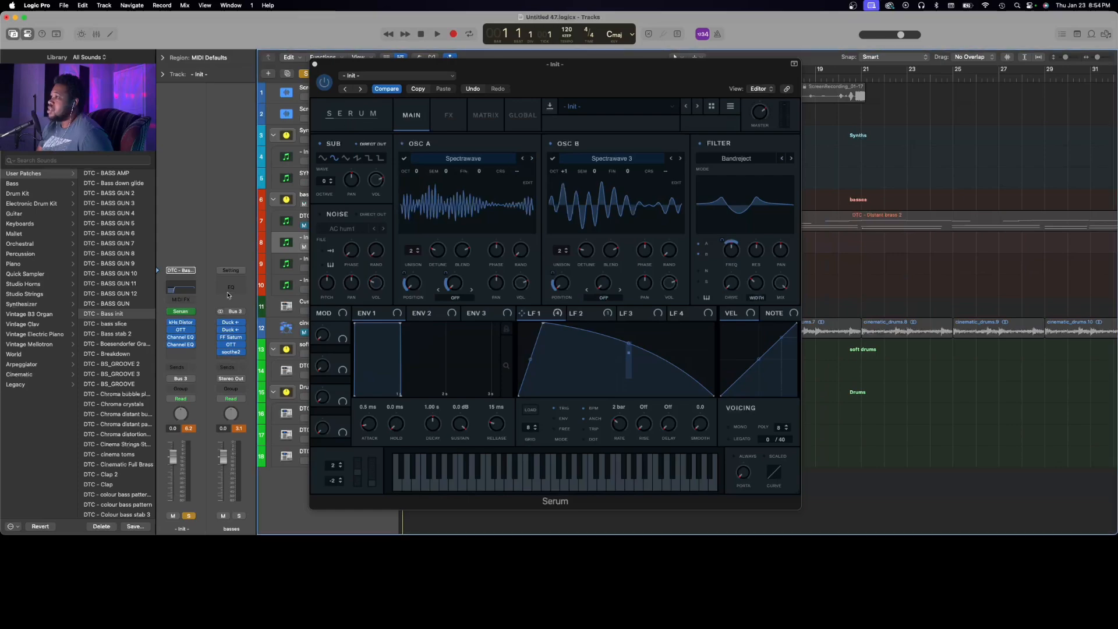
{"action": "left_click", "coordinate": [181, 346]}
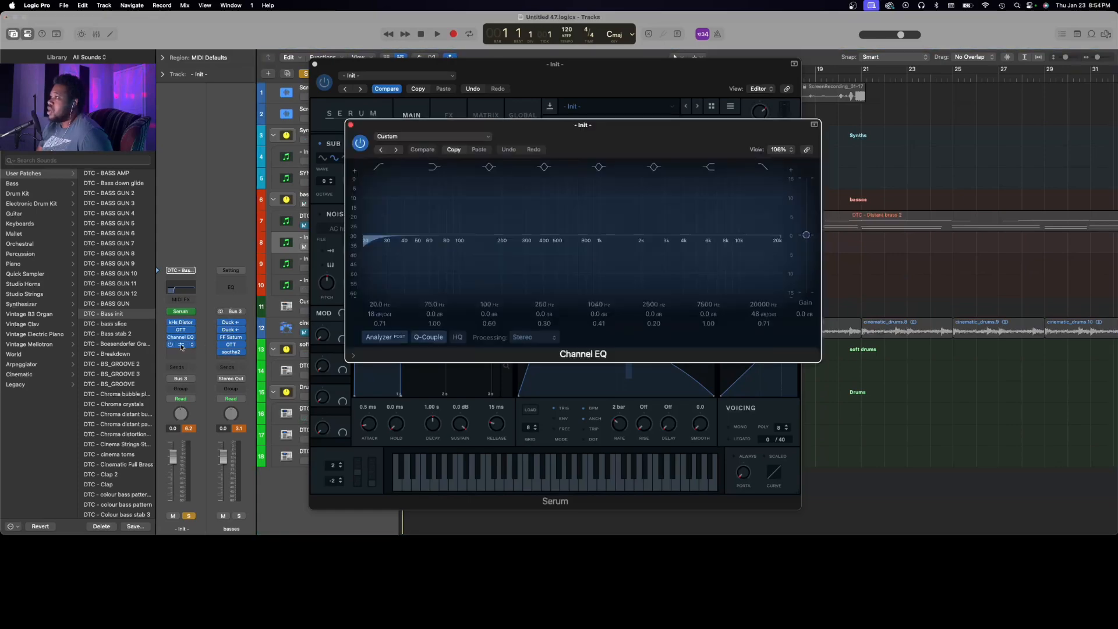
{"action": "left_click", "coordinate": [350, 126]}
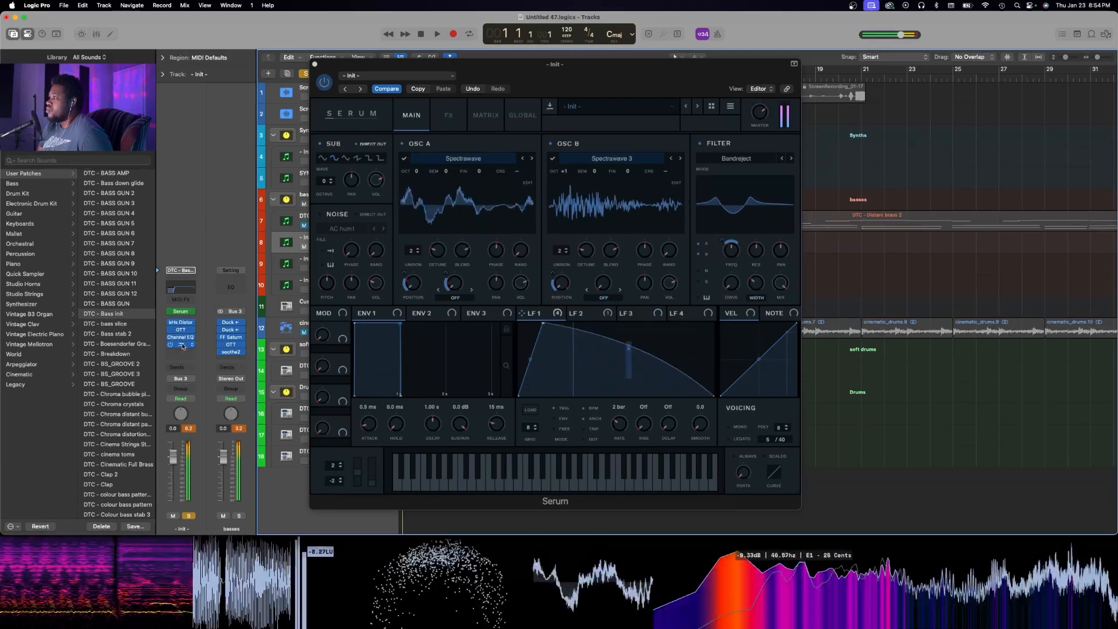
{"action": "left_click", "coordinate": [182, 345]}
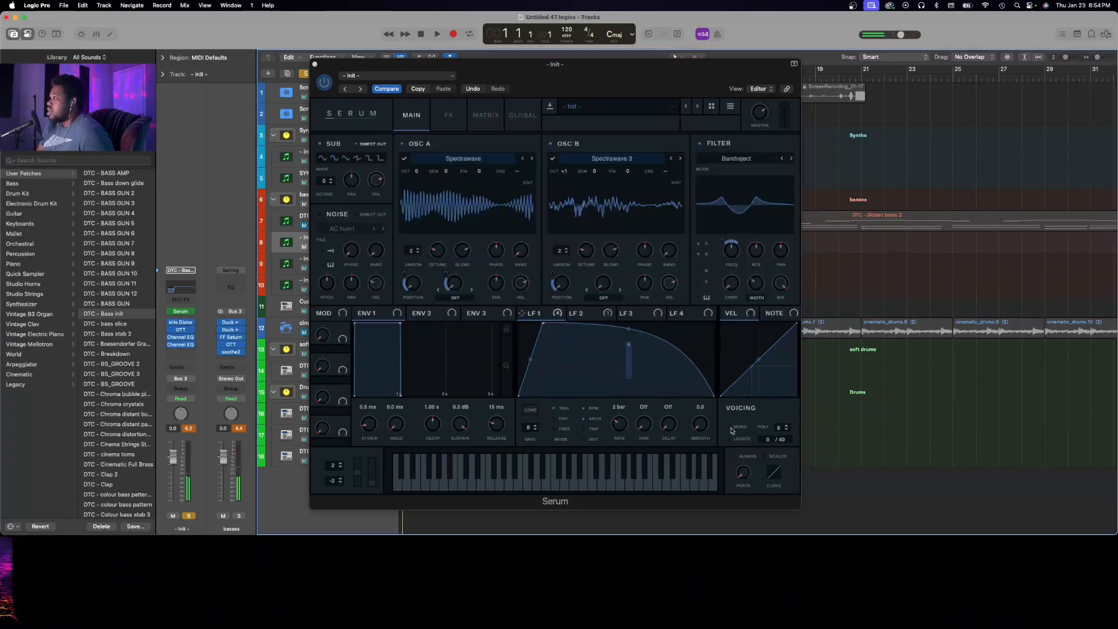
Switch the synth's voicing to Mono with Legato, set portamento to Always, and raise the portamento time
{"action": "left_click", "coordinate": [732, 429]}
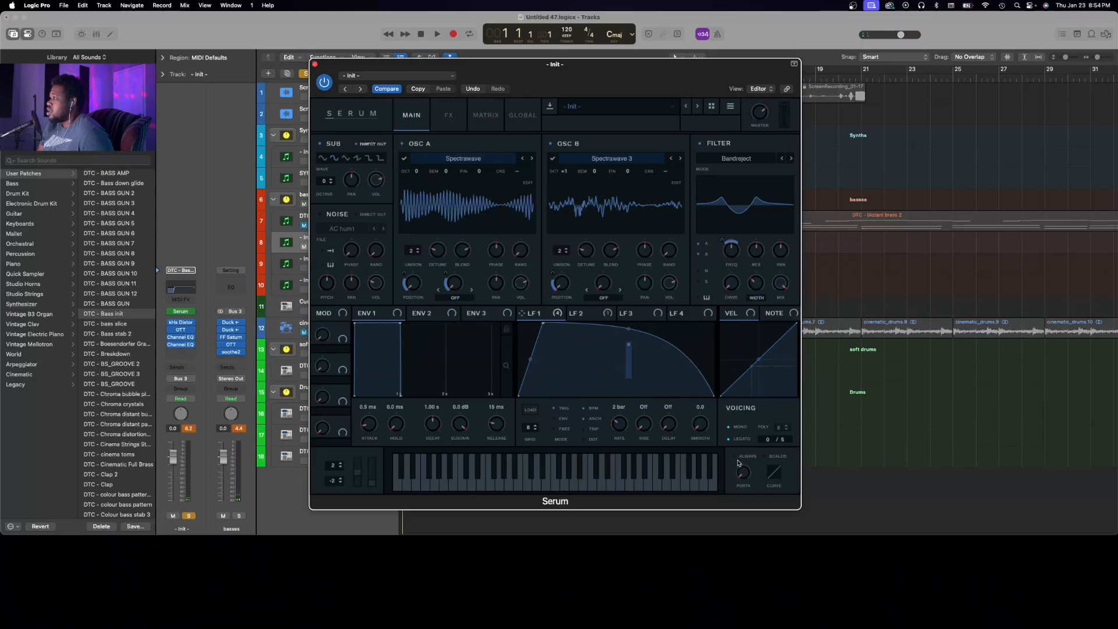
{"action": "mouse_move", "coordinate": [743, 473]}
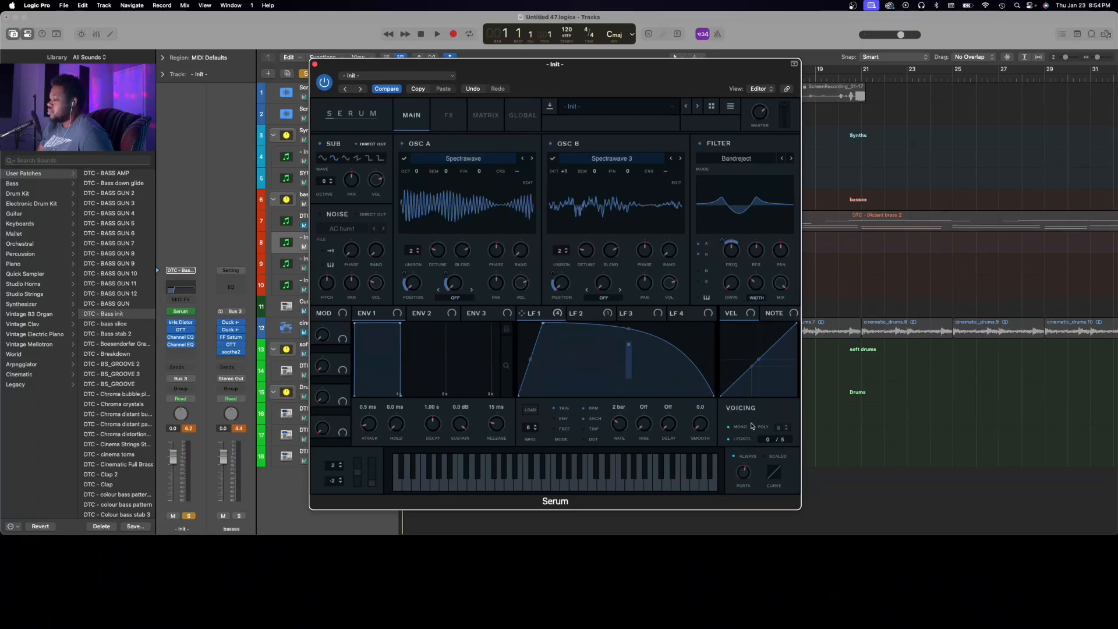